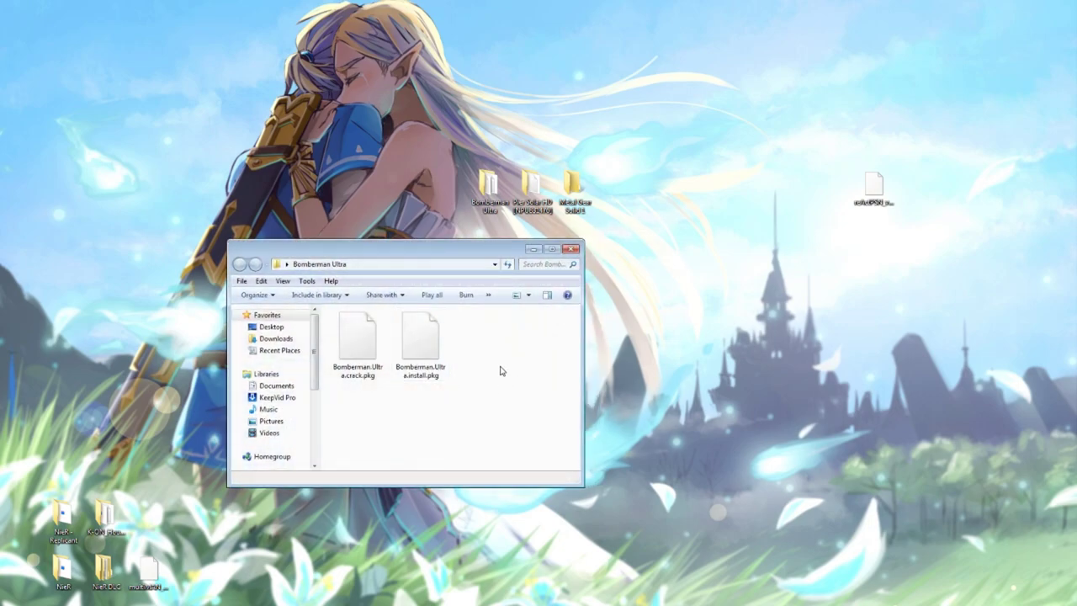
Examine the install and crack package files in the Bomberman Ultra folder and close the folder.
left_click(406, 360)
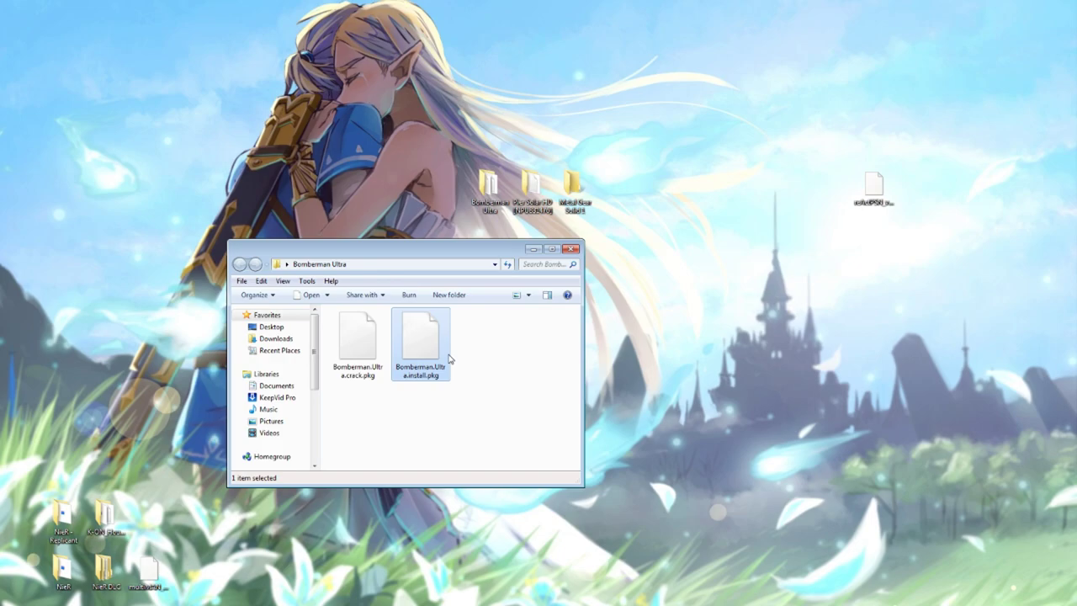
left_click(364, 358)
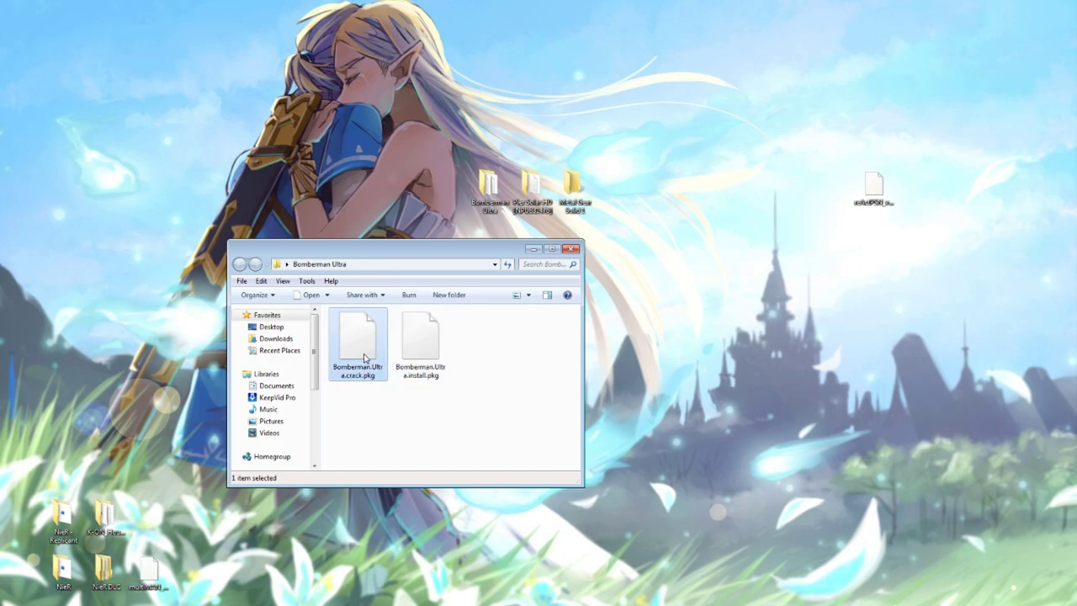
left_click(571, 249)
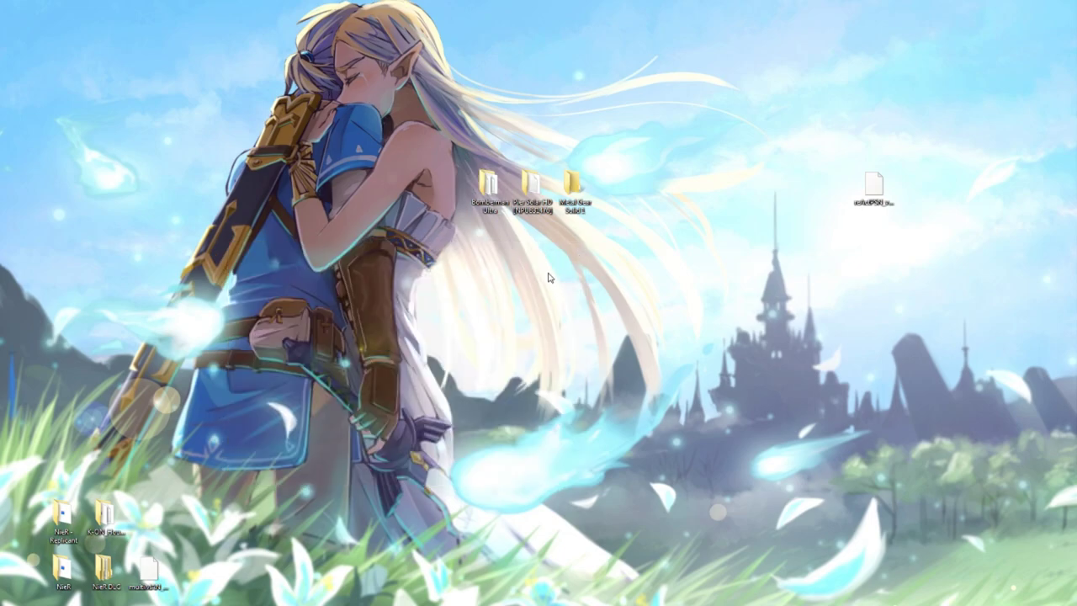
Examine the game package and the Patch 1.02 subfolder in the Pier Solar HD folder, closing the window when done.
double_click(549, 209)
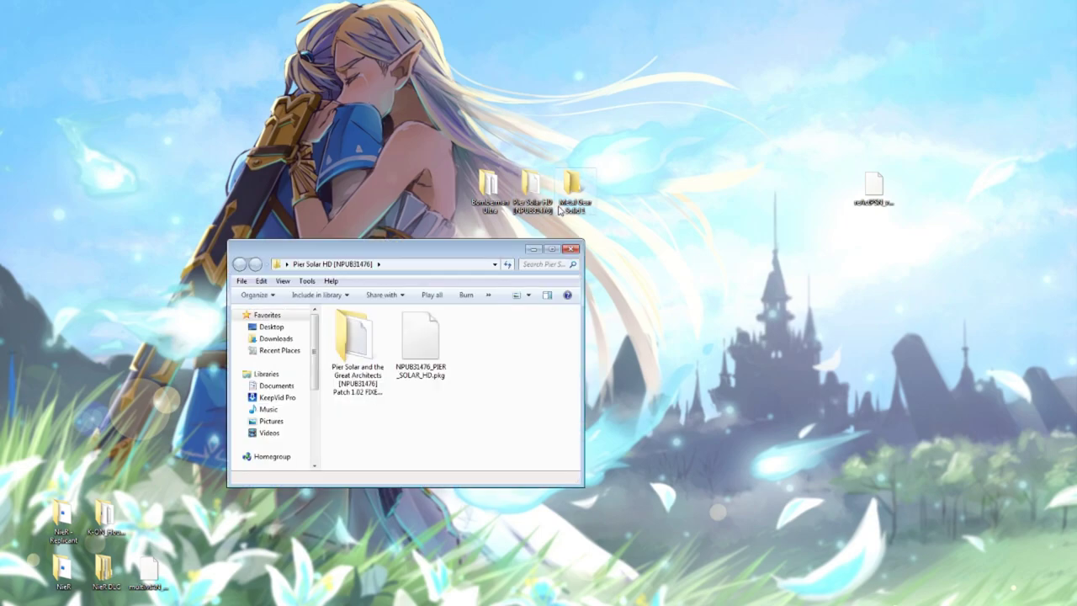
left_click(444, 337)
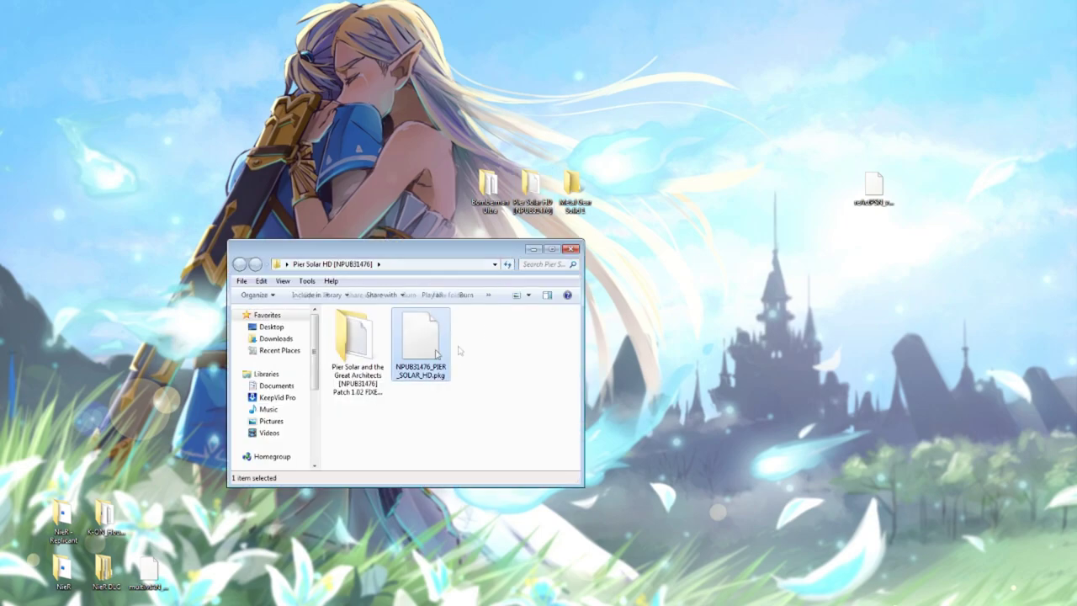
double_click(367, 352)
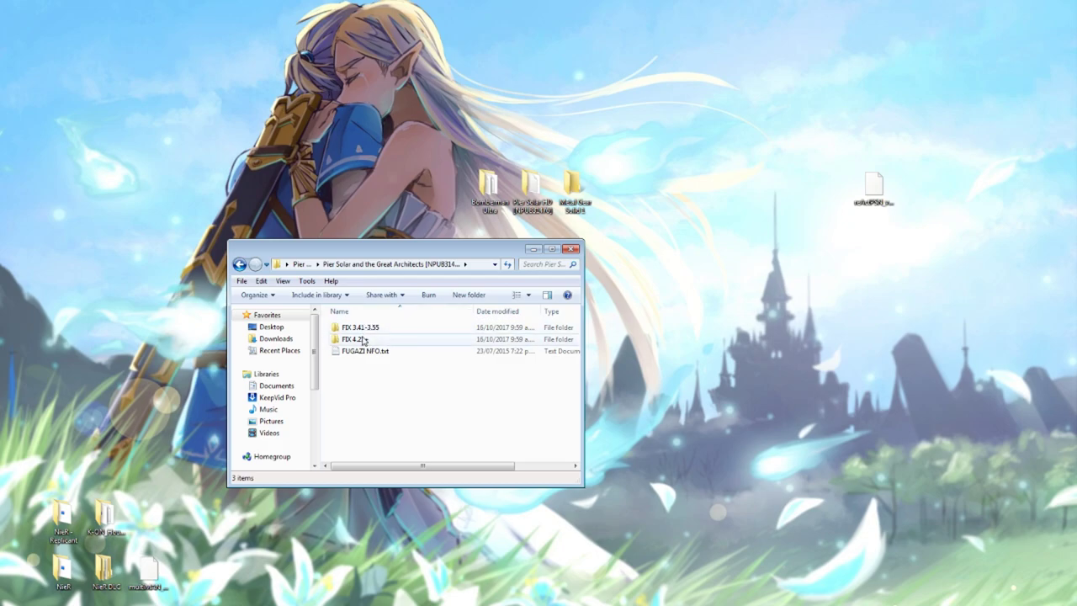
left_click(569, 250)
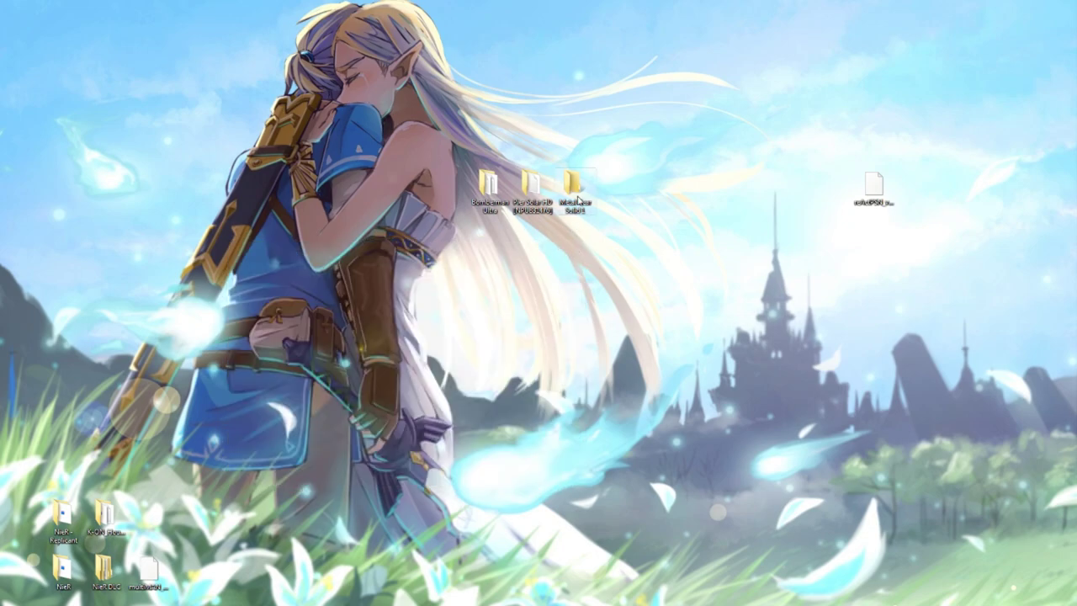
Examine the PKG and RAP files in the Metal Gear Solid 1 folder and close the folder.
double_click(586, 199)
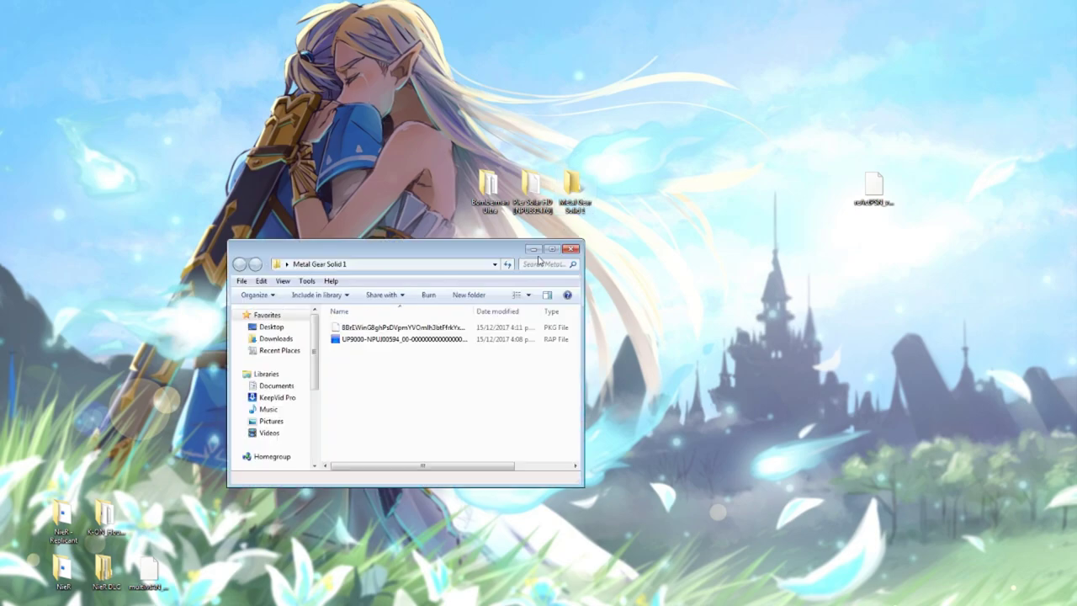
left_click(400, 328)
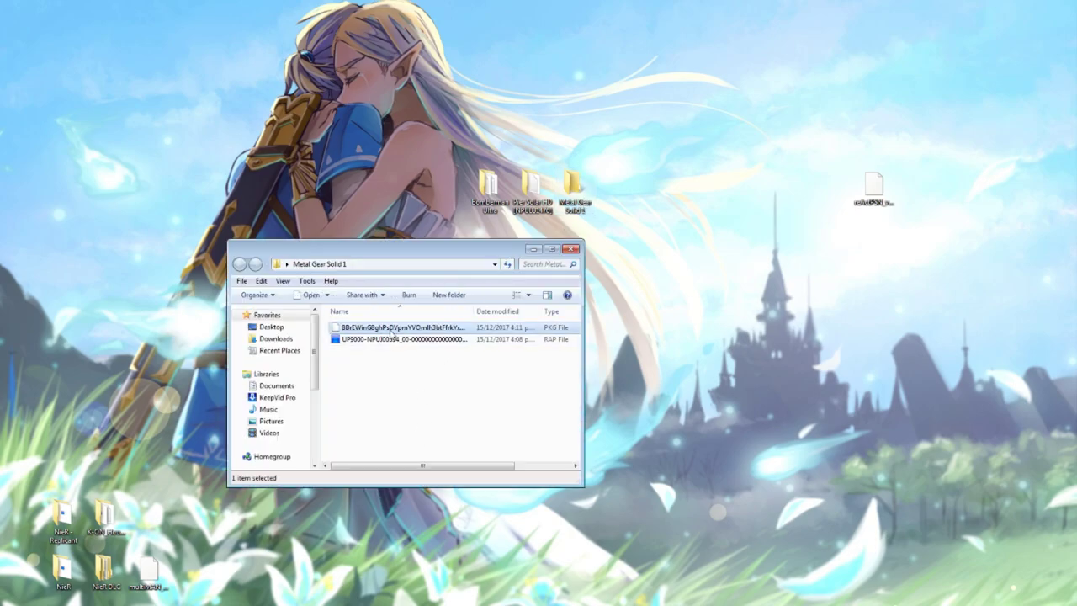
left_click(421, 340)
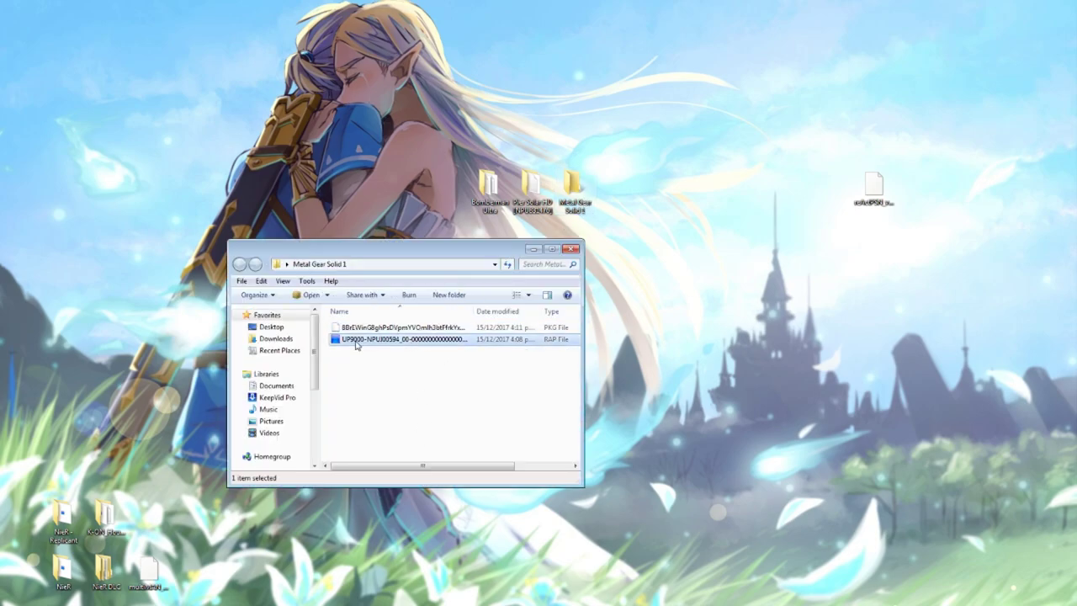
left_click(497, 329)
left_click(571, 249)
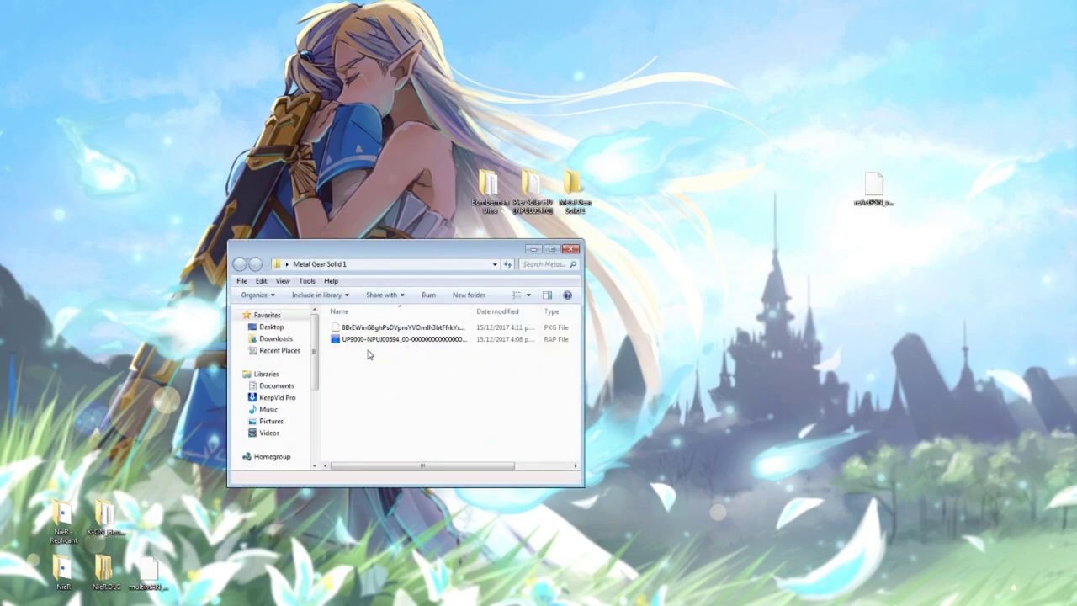
left_click(378, 341)
left_click(571, 250)
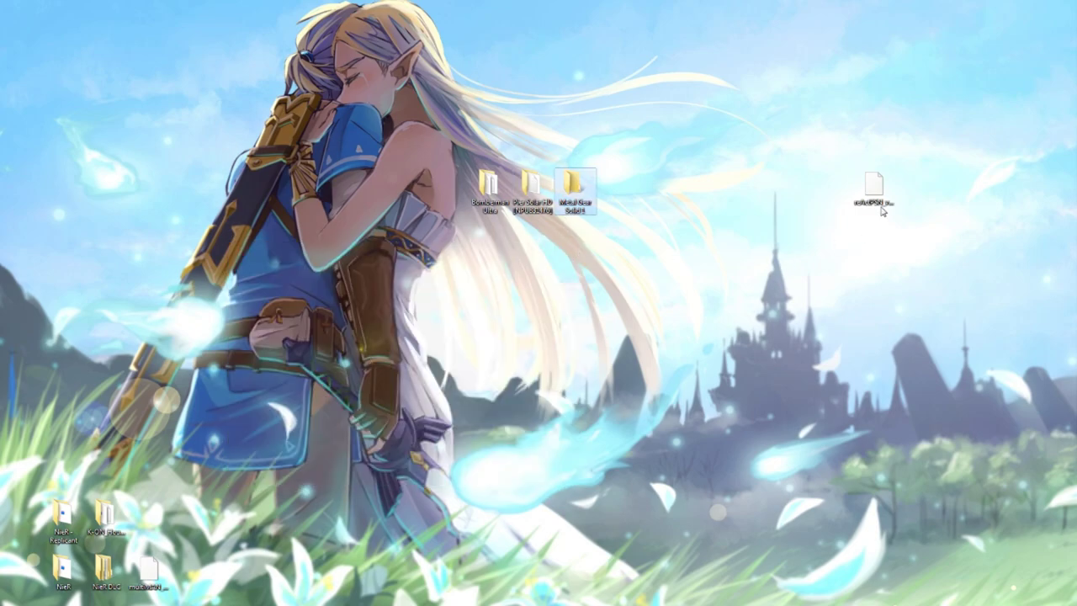
Copy both Bomberman Ultra package files from their desktop folder into the packages folder on Local Disk (L:).
left_click_drag(873, 189, 660, 201)
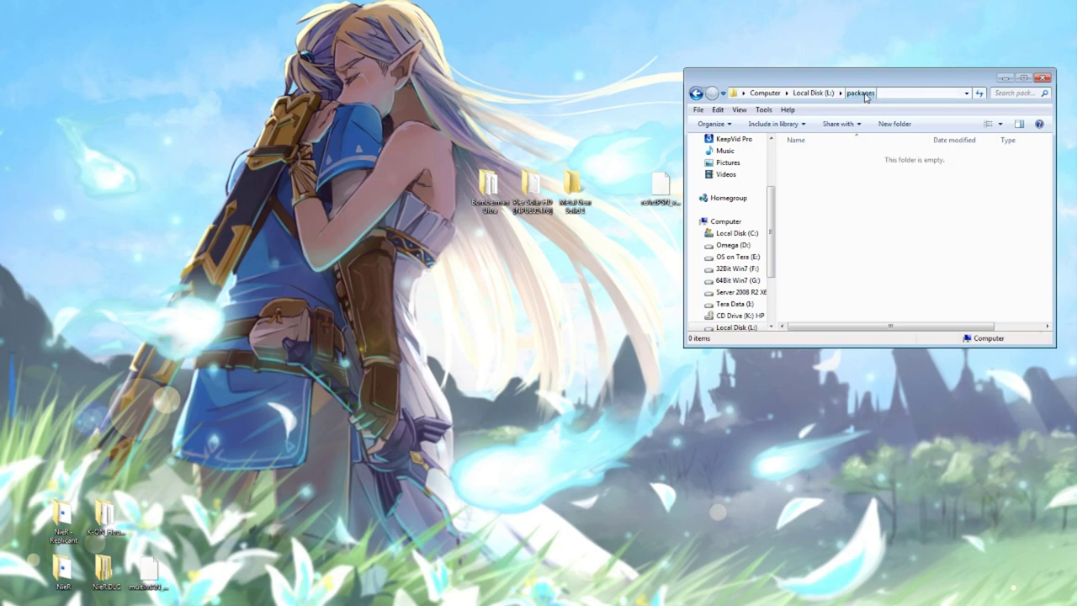
double_click(488, 187)
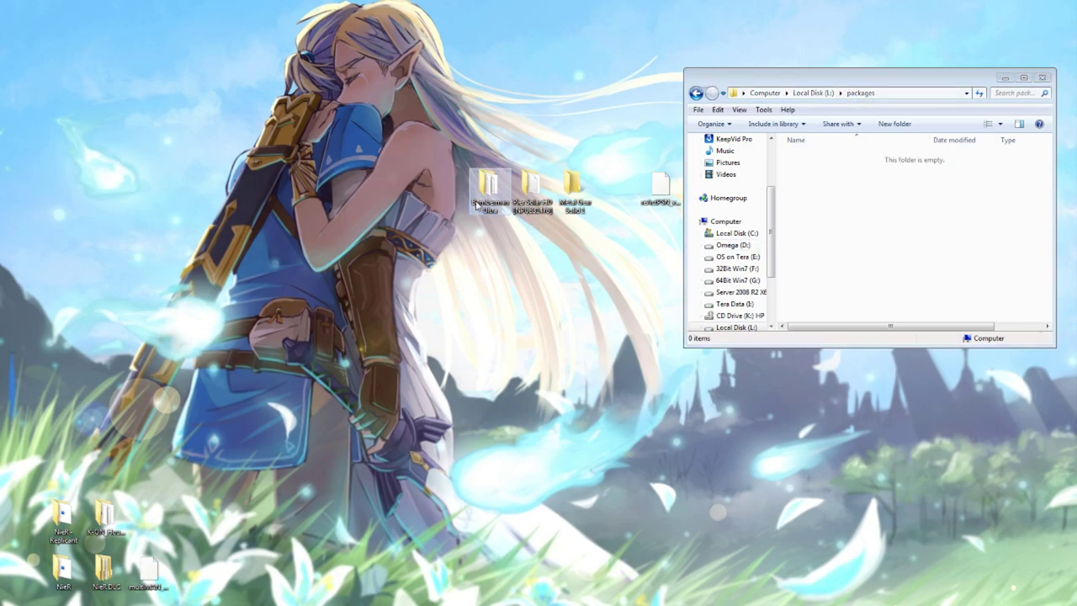
left_click_drag(848, 95, 249, 102)
left_click_drag(374, 294, 202, 166)
left_click(870, 221)
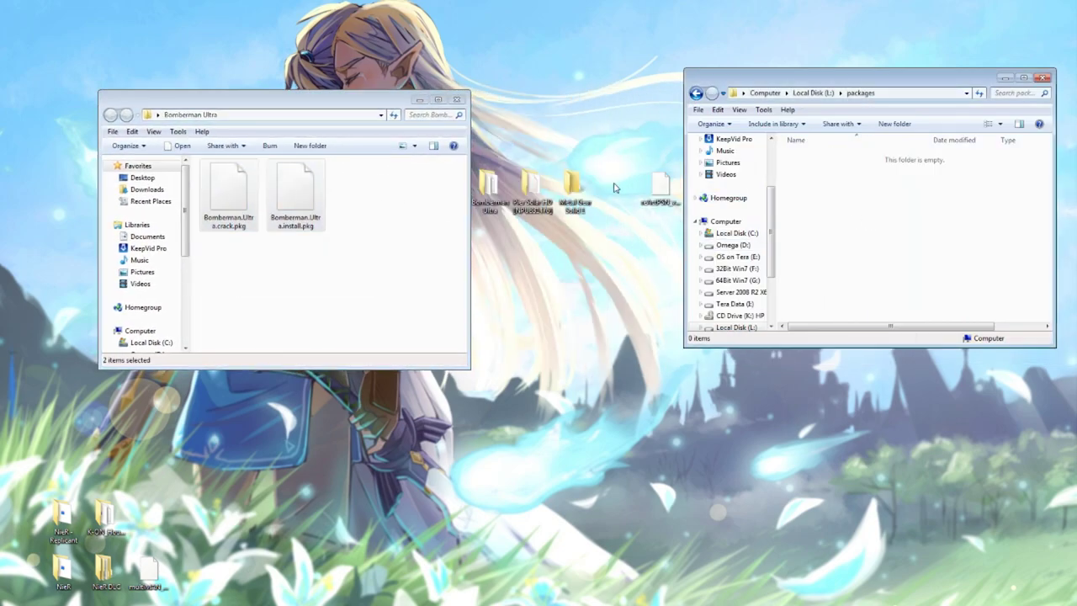
key("ctrl+v")
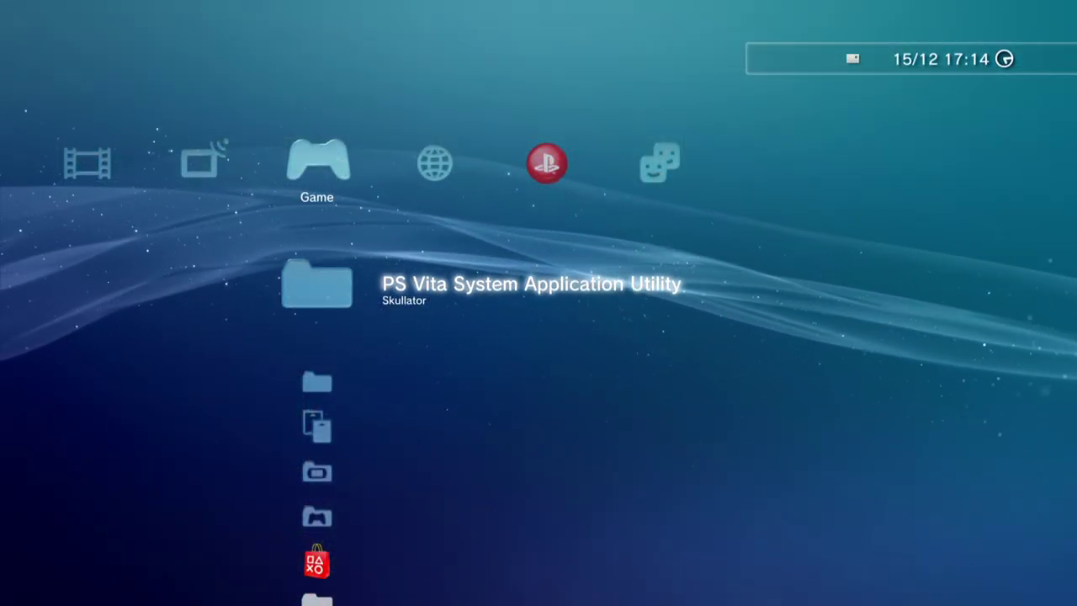
On the PS3, open the Install Package Files section of Package Manager in the Game category.
key("Down")
key("Down")
key("Down")
key("Down")
key("Down")
key("Down")
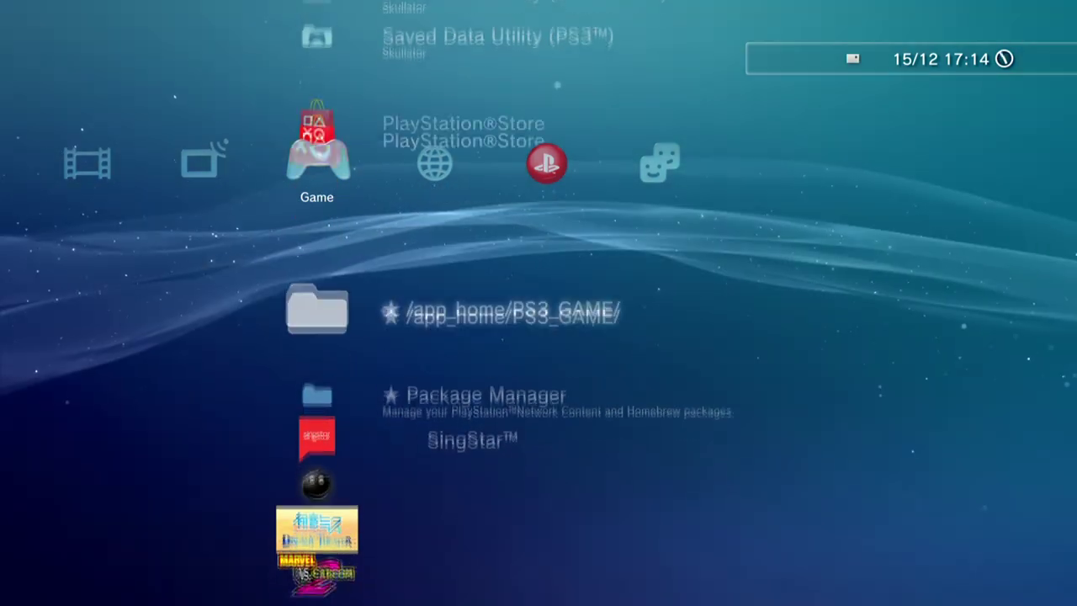
key("Down")
key("Return")
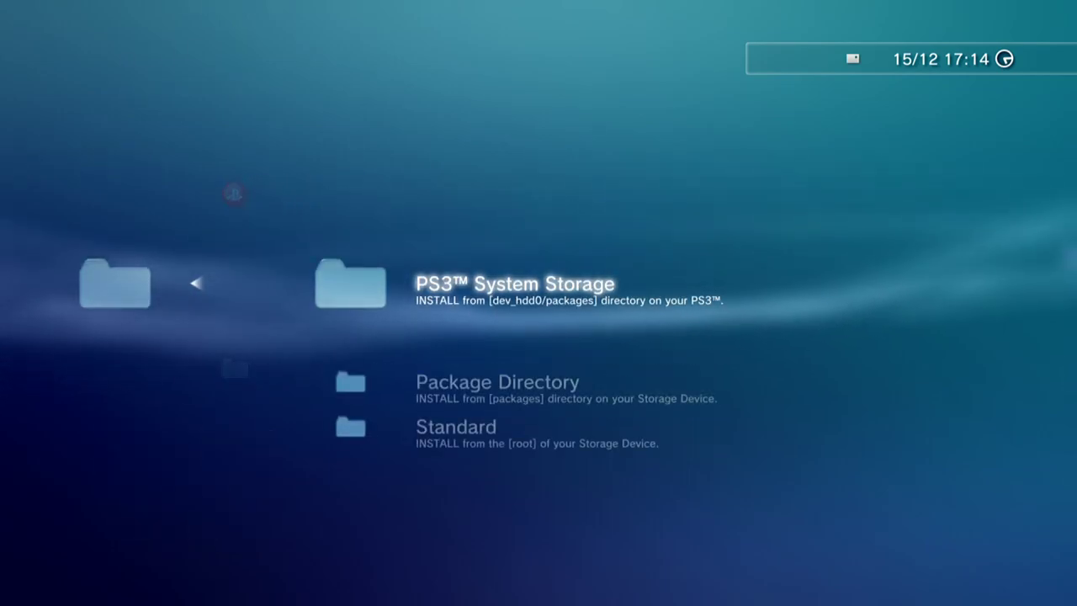
Install Bomberman.Ultra.install.pkg from the storage device's Package Directory.
key("Down")
key("Down")
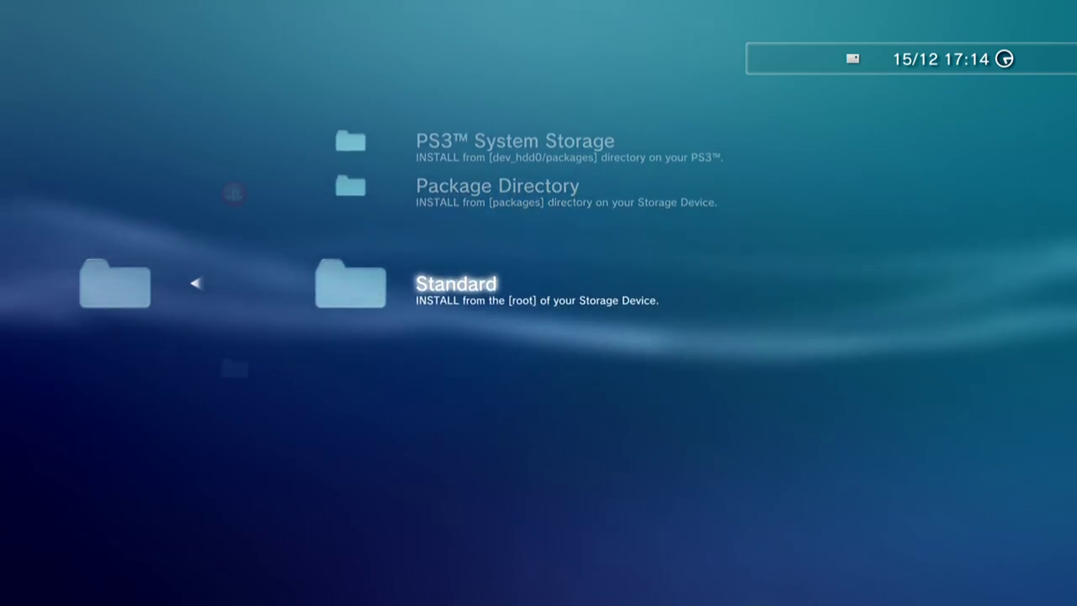
key("Up")
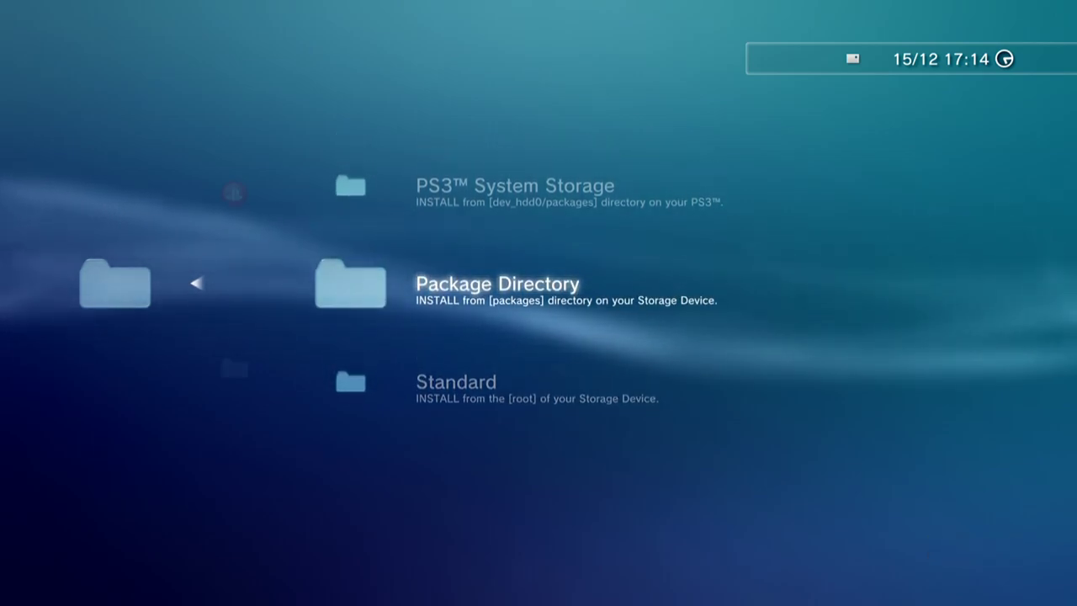
key("Return")
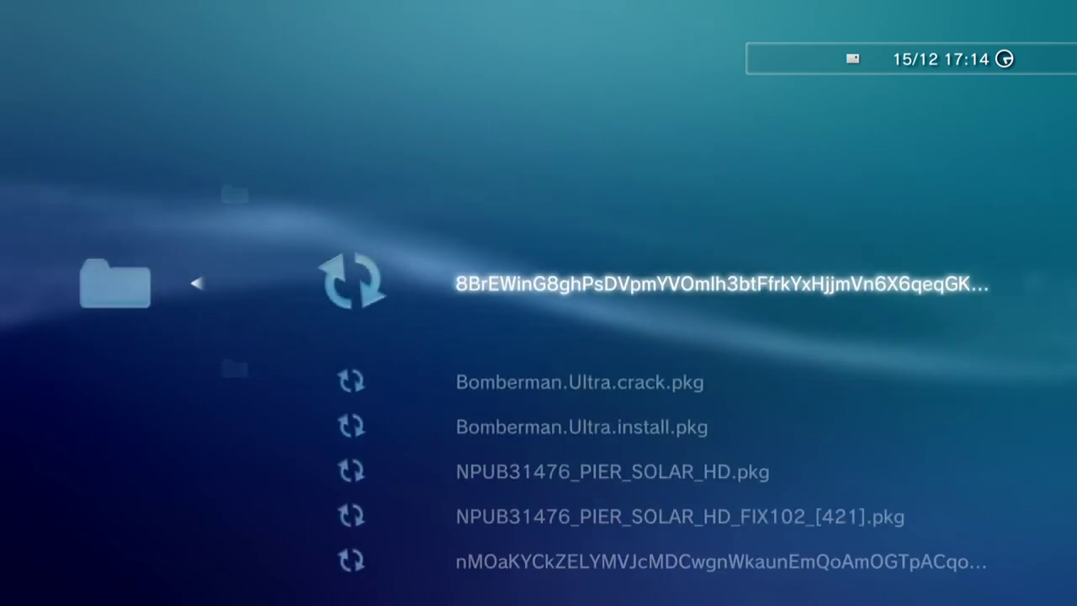
key("Down")
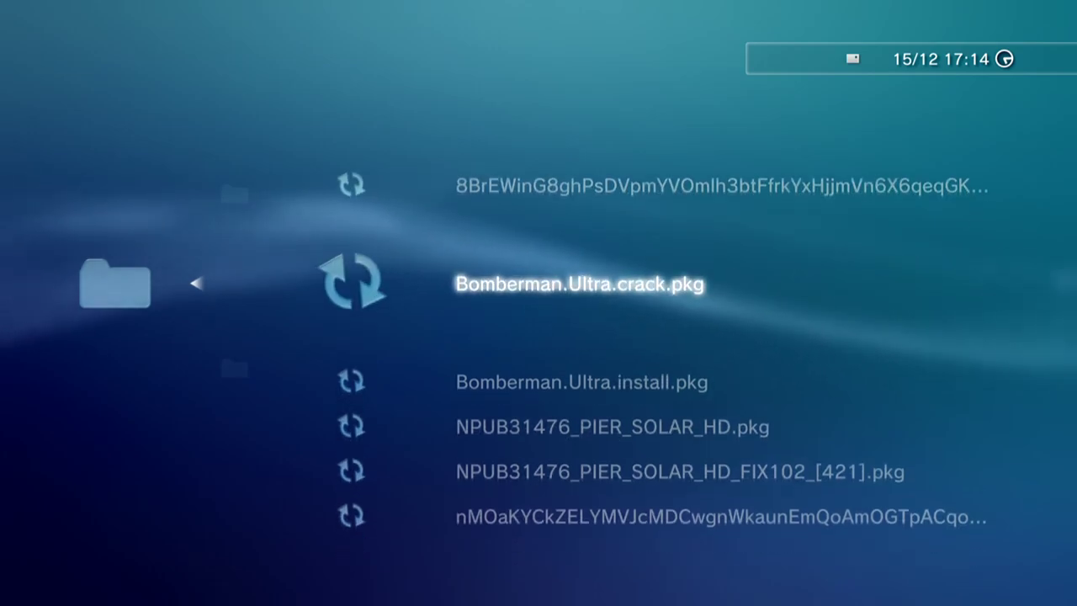
key("Down")
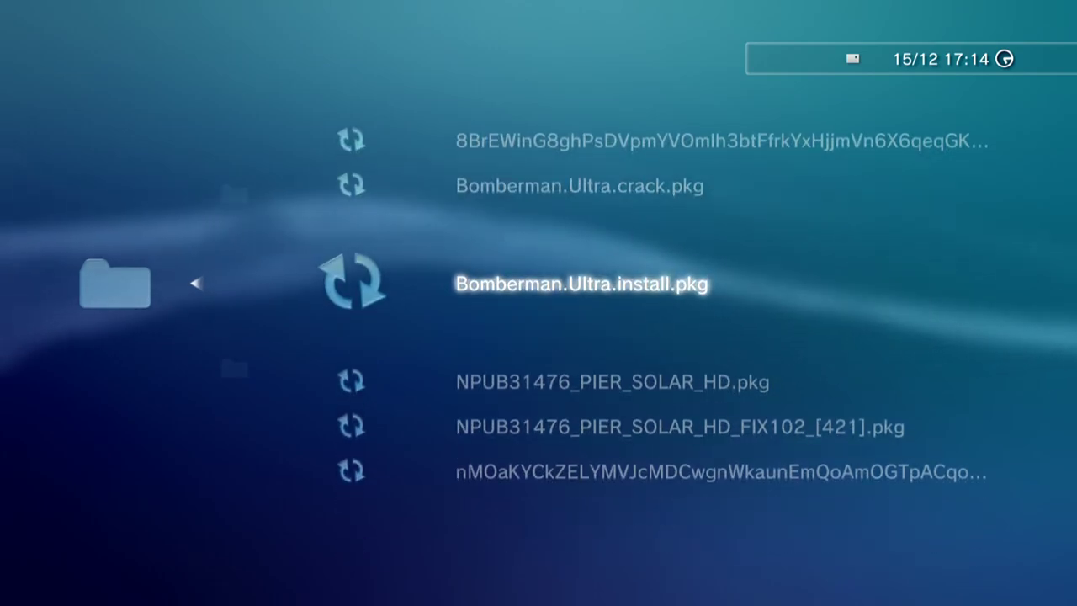
key("Return")
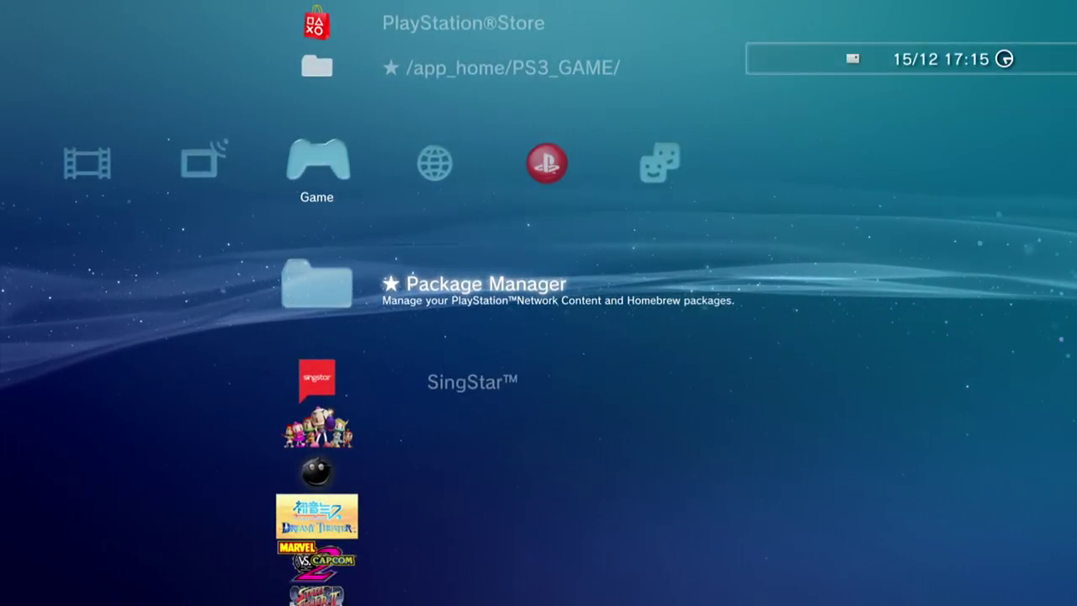
key("Down")
key("Down")
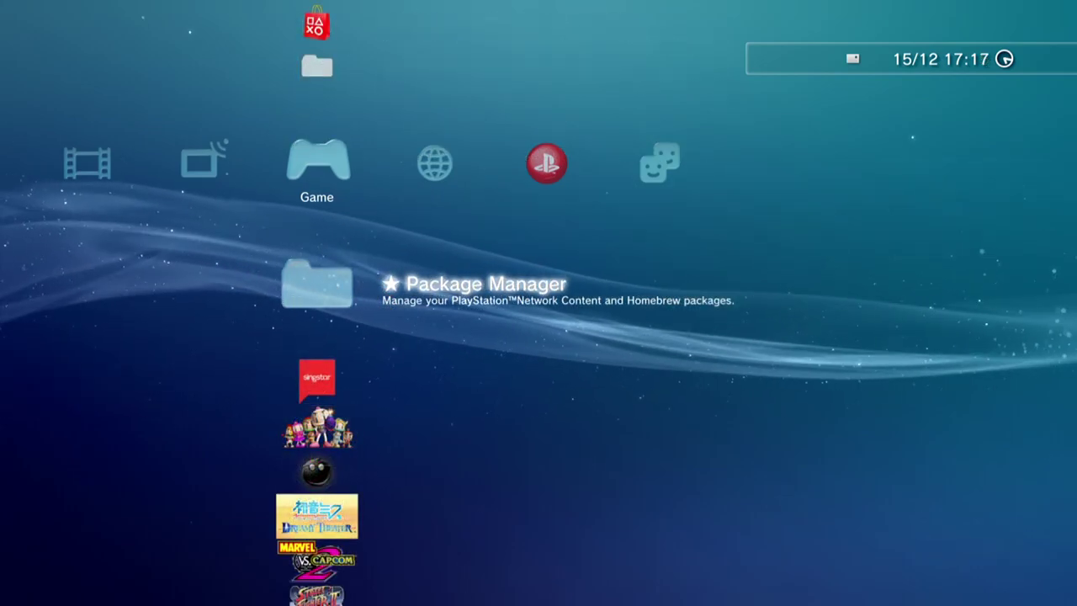
Install Bomberman.Ultra.crack.pkg from the storage device through Package Manager, continuing over the already installed version.
key("Return")
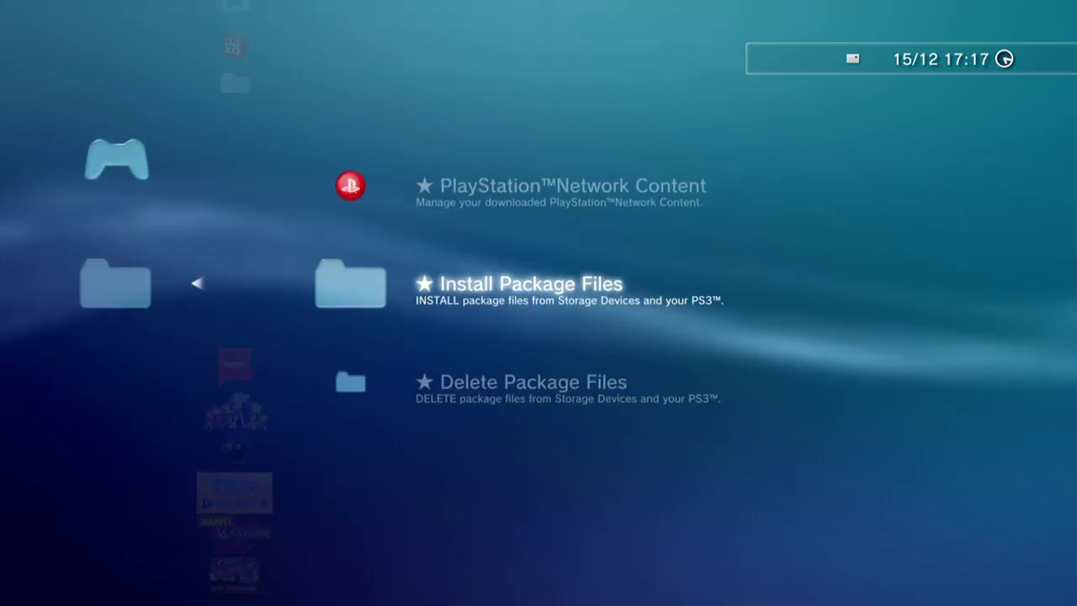
key("Return")
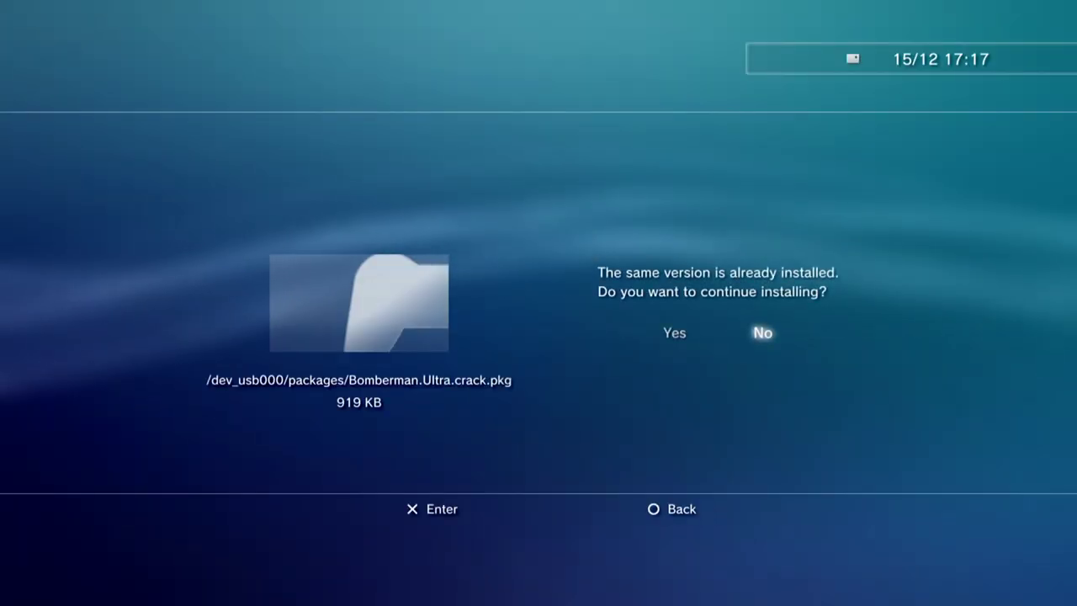
key("Return")
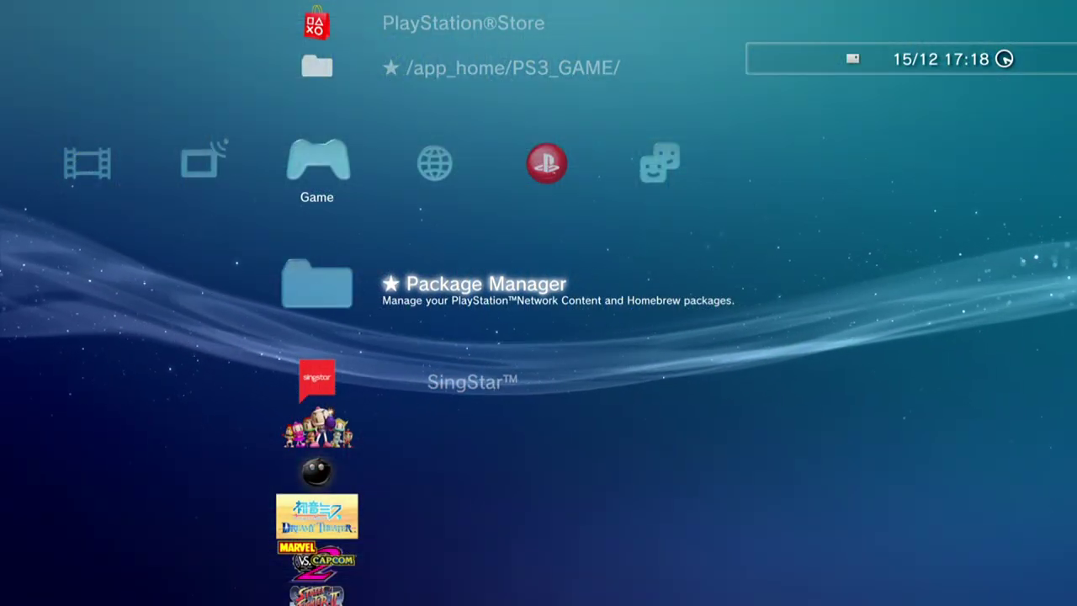
Install NPUB31476_PIER_SOLAR_HD.pkg through Package Manager and return to the Game list.
key("Return")
key("Down")
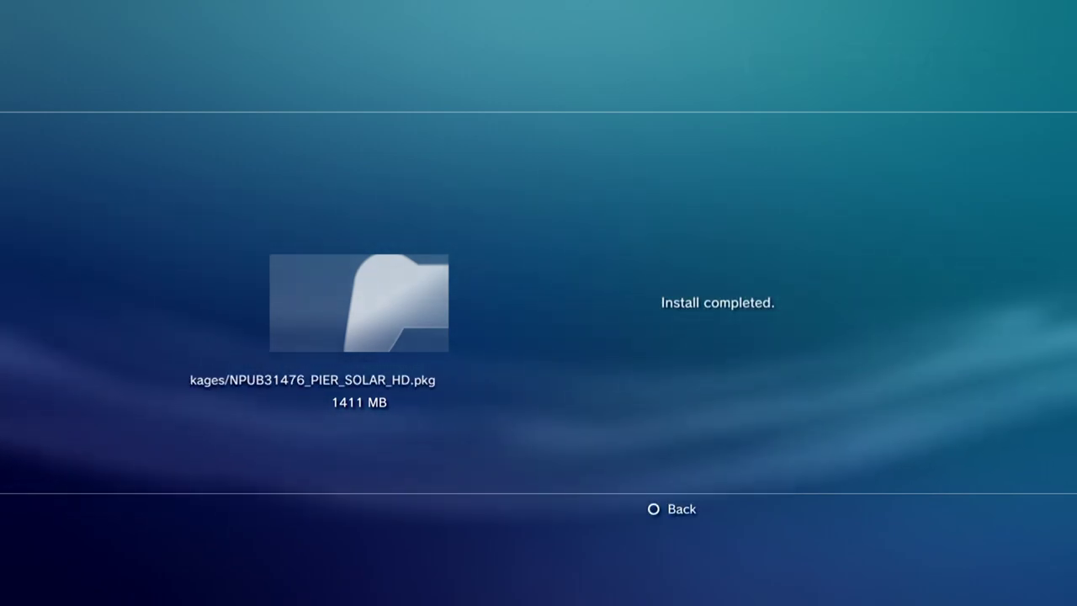
key("Escape")
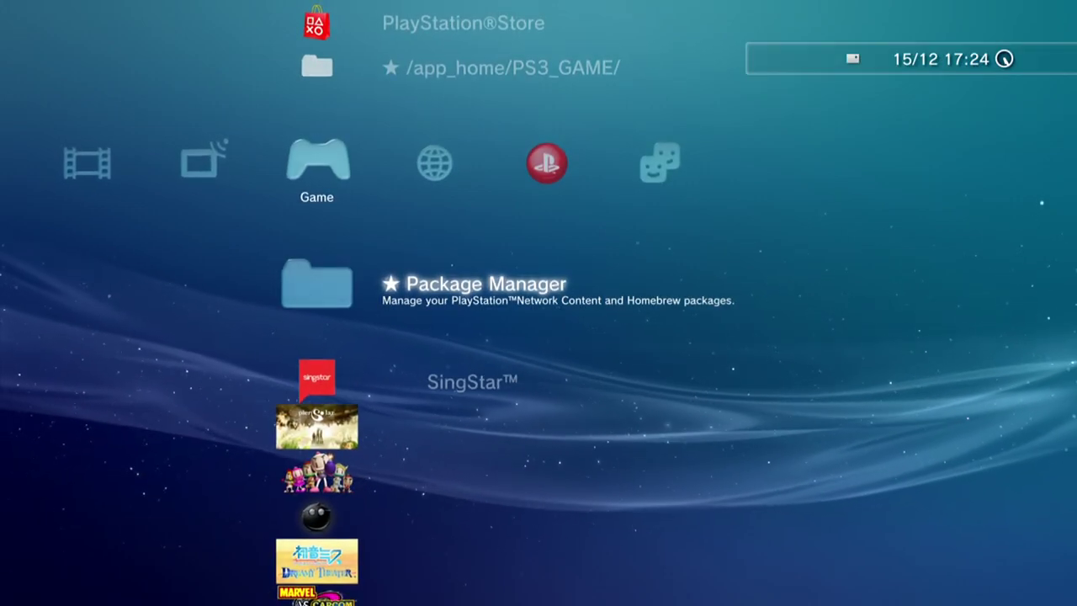
Try to launch Pier Solar and the Great Architects from the Game list.
key("Down")
key("Down")
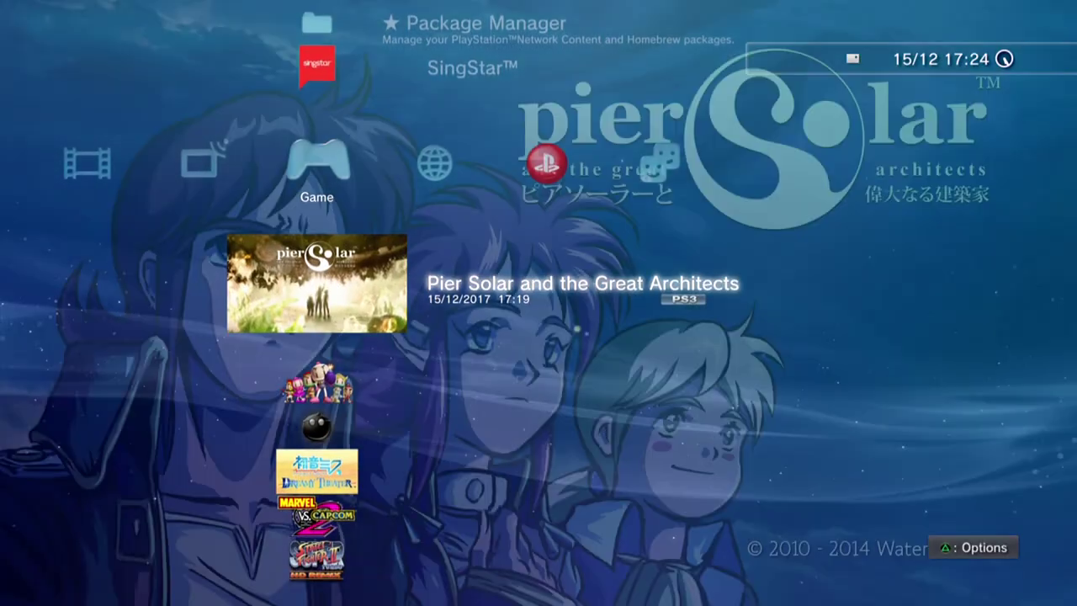
key("Return")
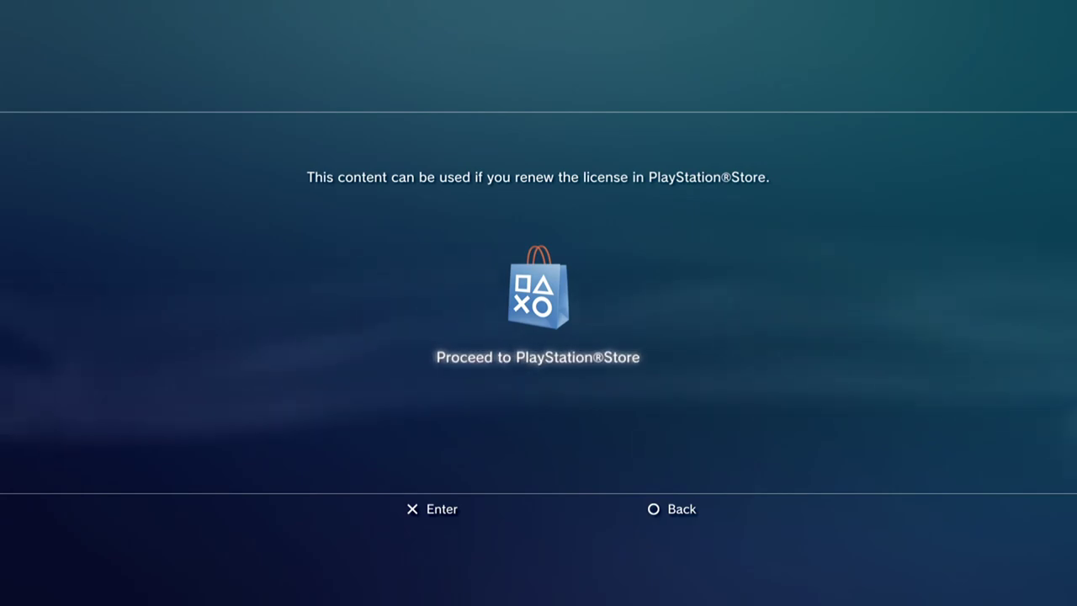
key("Escape")
Leave the license message and install NPUB31476_PIER_SOLAR_HD_FIX102_[421].pkg from the storage device's Package Directory through Package Manager.
key("Up")
key("Up")
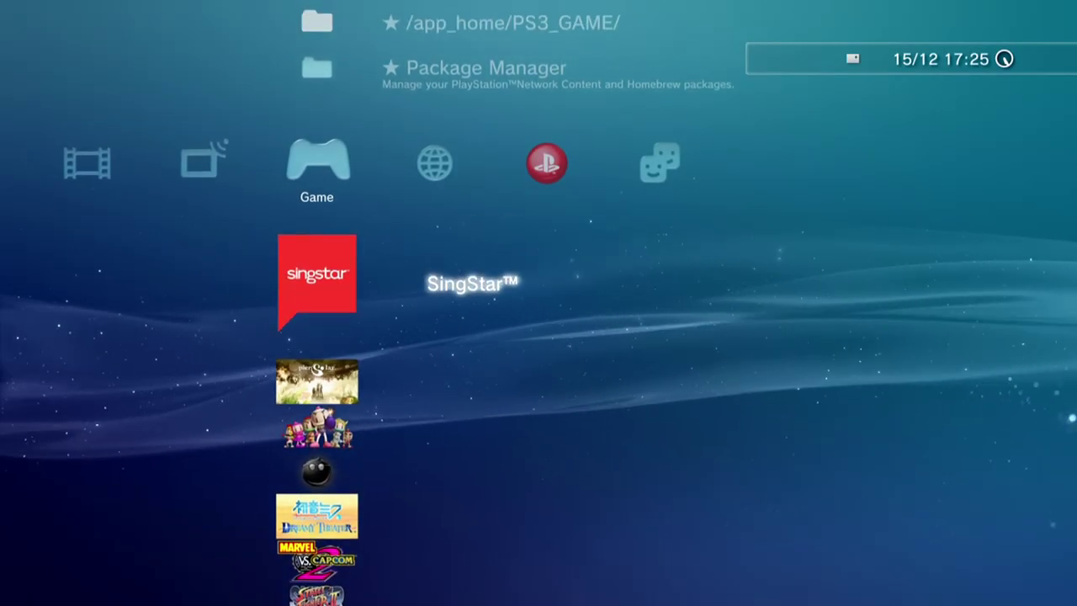
key("Up")
key("Down")
key("Return")
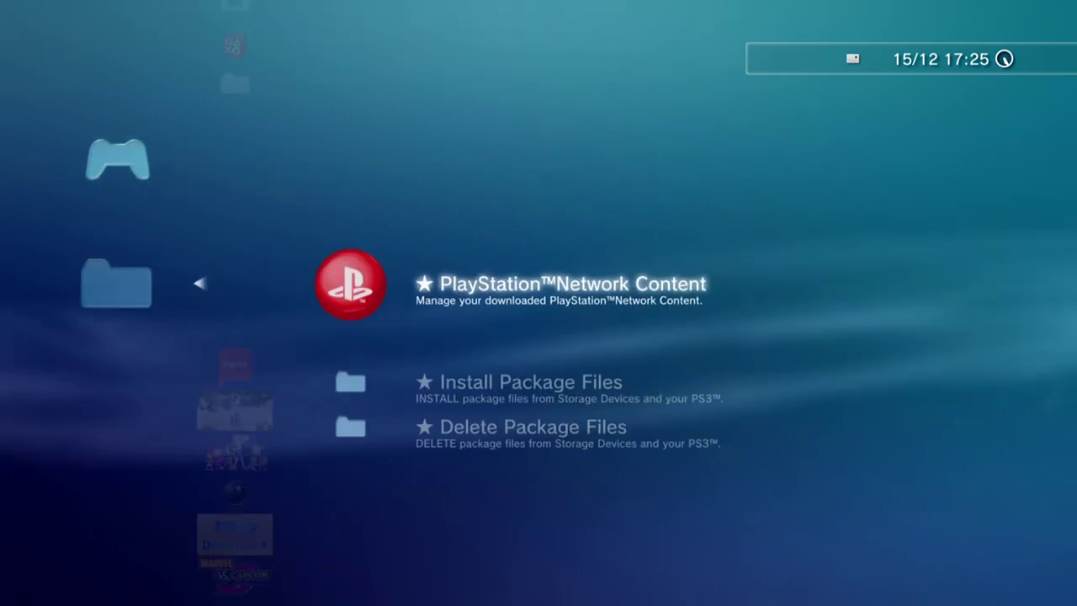
key("Down")
key("Return")
key("Down")
key("Return")
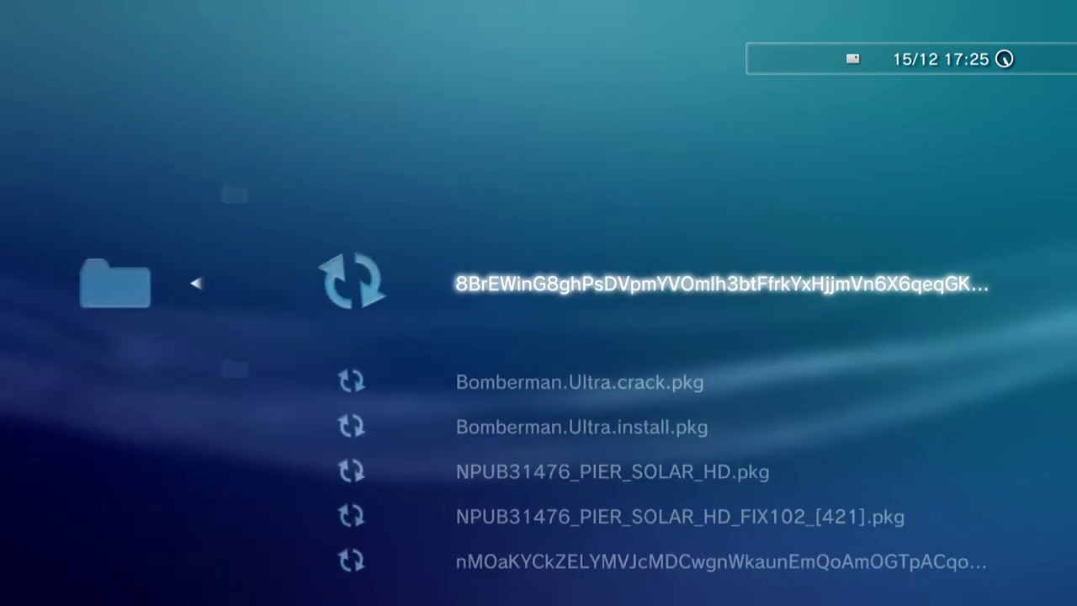
key("Down")
key("Down")
key("Down")
key("Down")
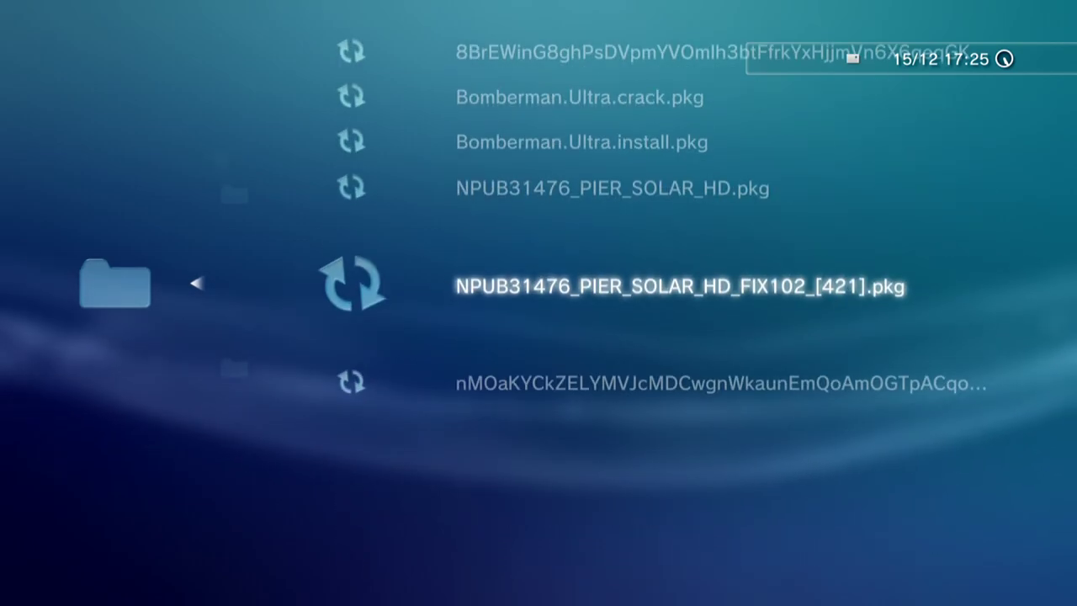
key("Return")
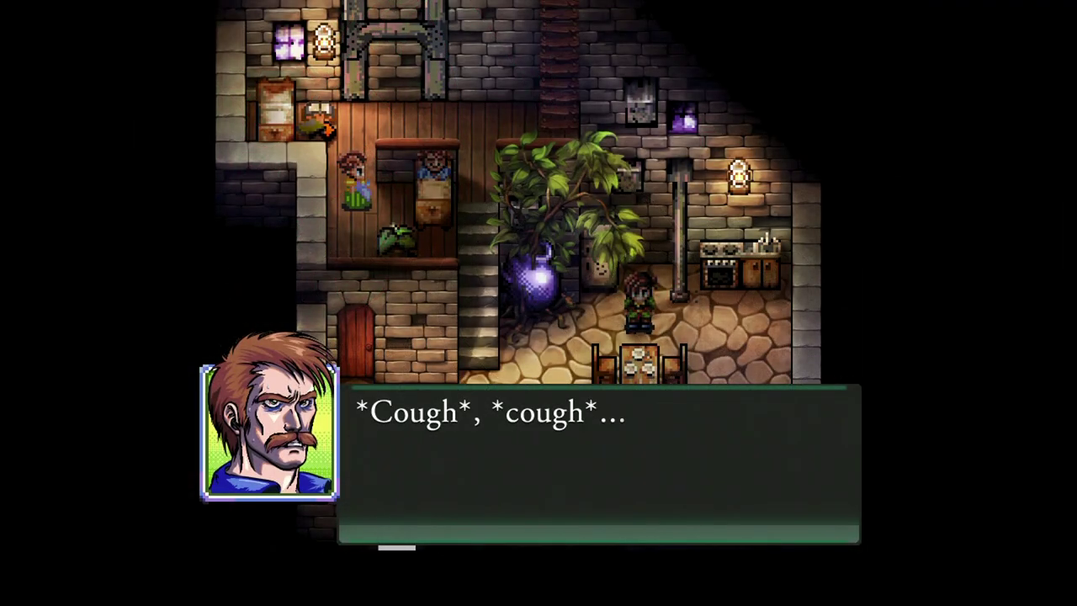
key("Return")
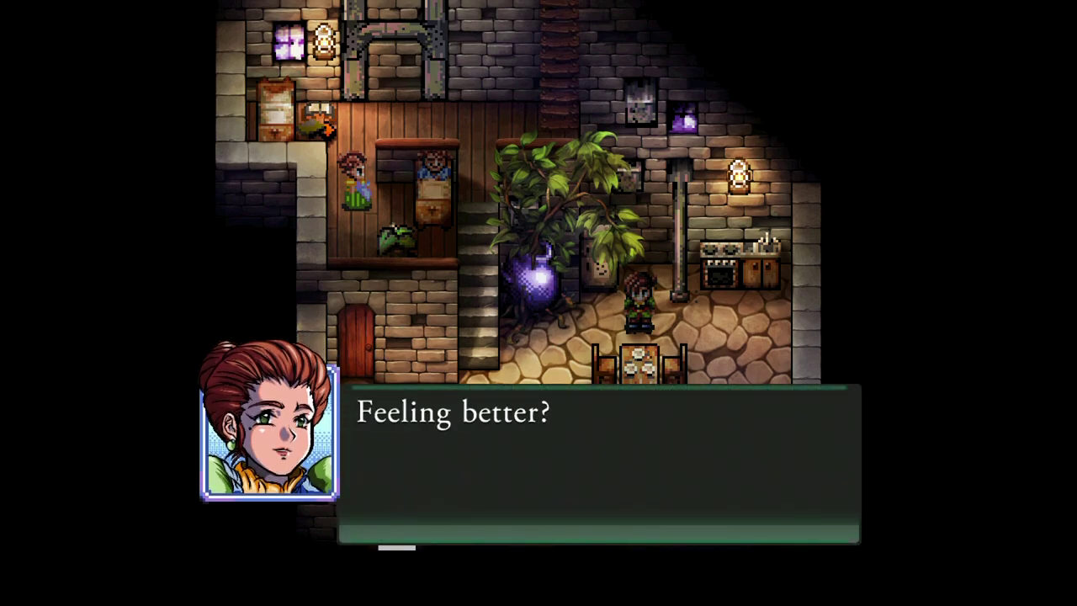
key("Return")
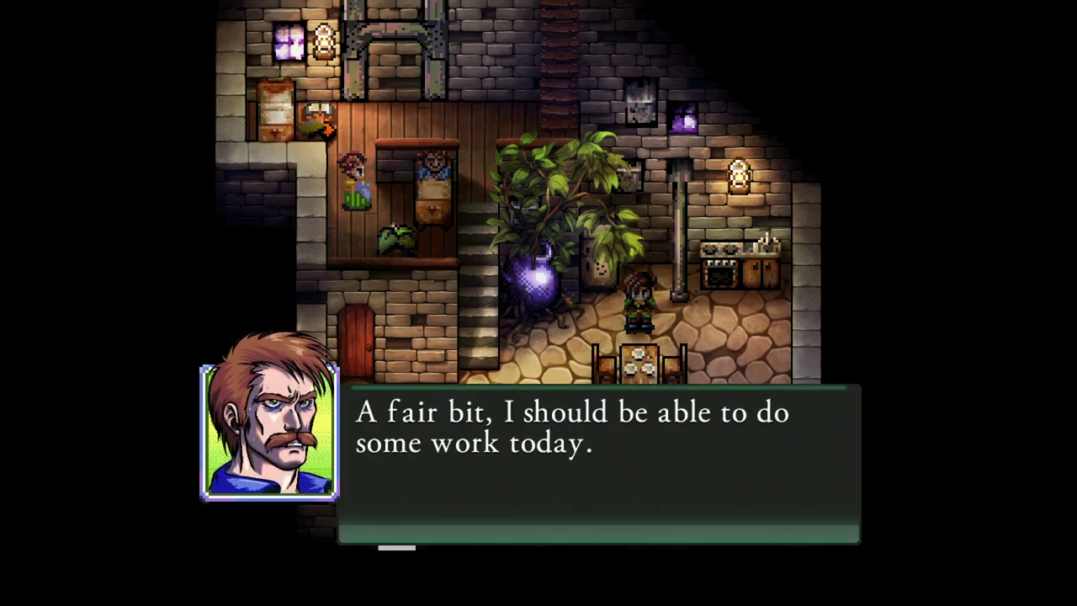
key("Return")
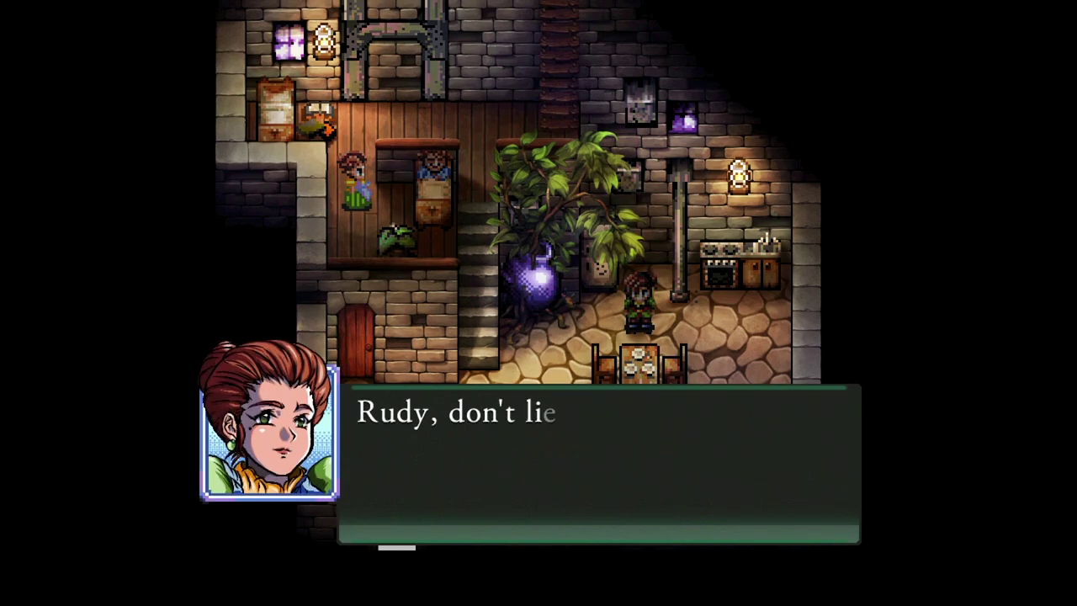
key("Return")
key("Return")
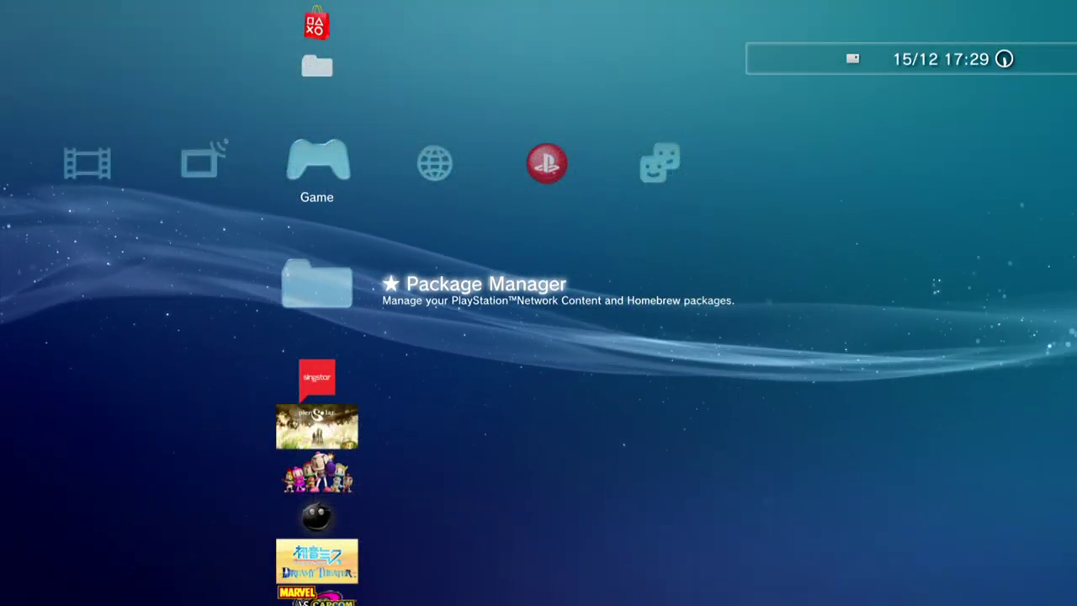
Install the package whose name starts with nMOaKYCkZELYMVJc through Package Manager and return to the Game list.
key("Return")
key("Down")
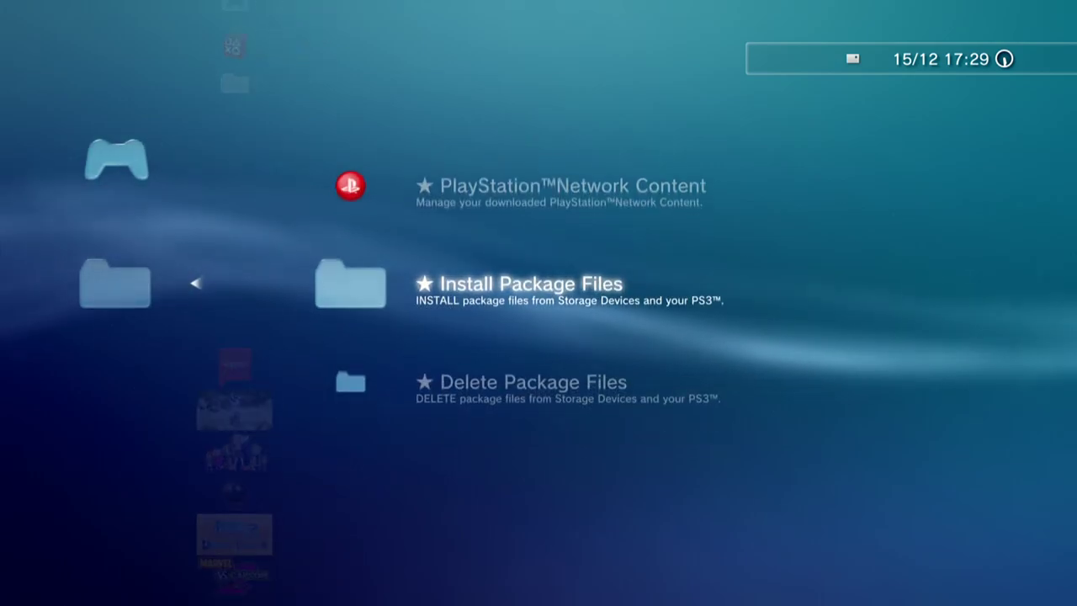
key("Return")
key("Down")
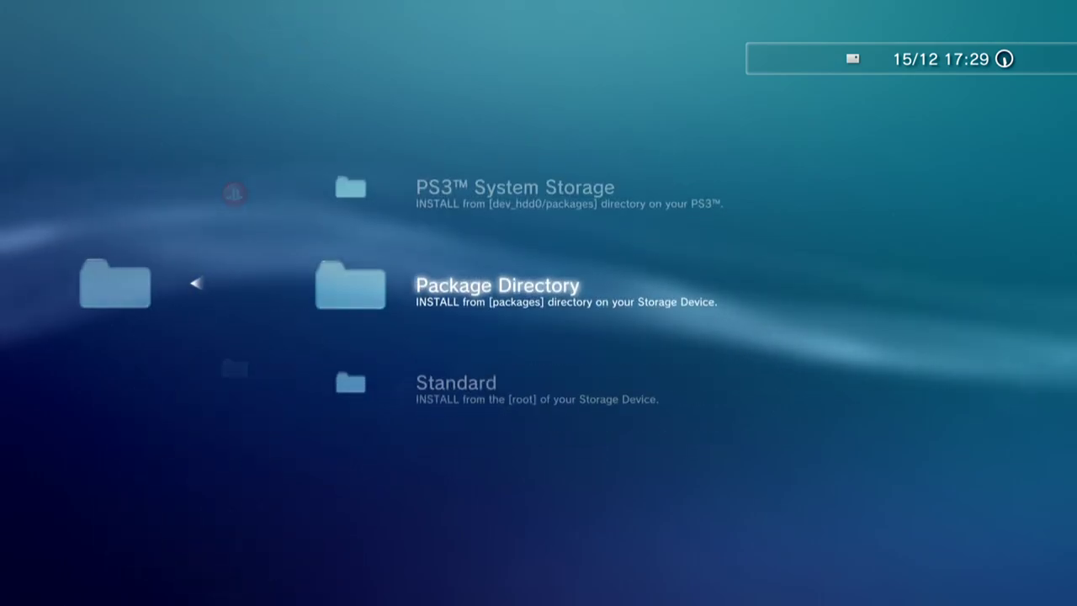
key("Down")
key("Return")
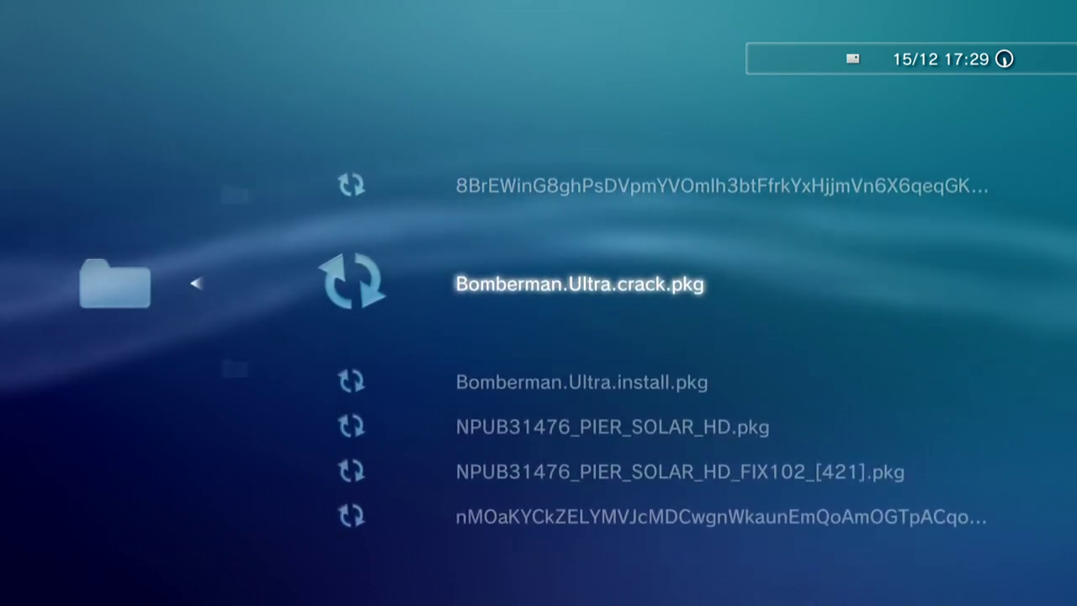
key("Down")
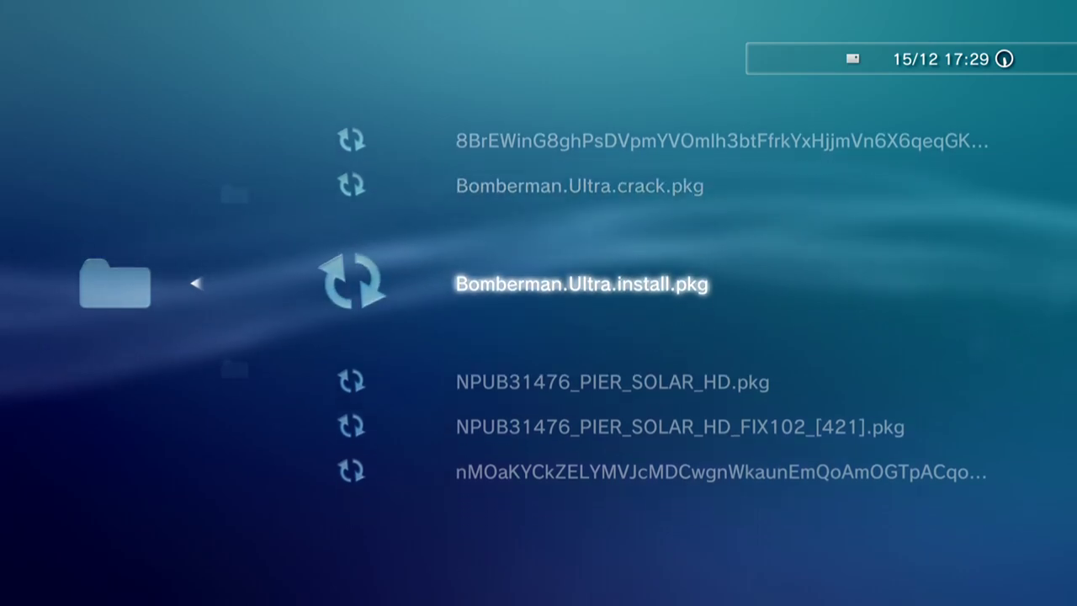
key("Down")
key("Down")
key("Down")
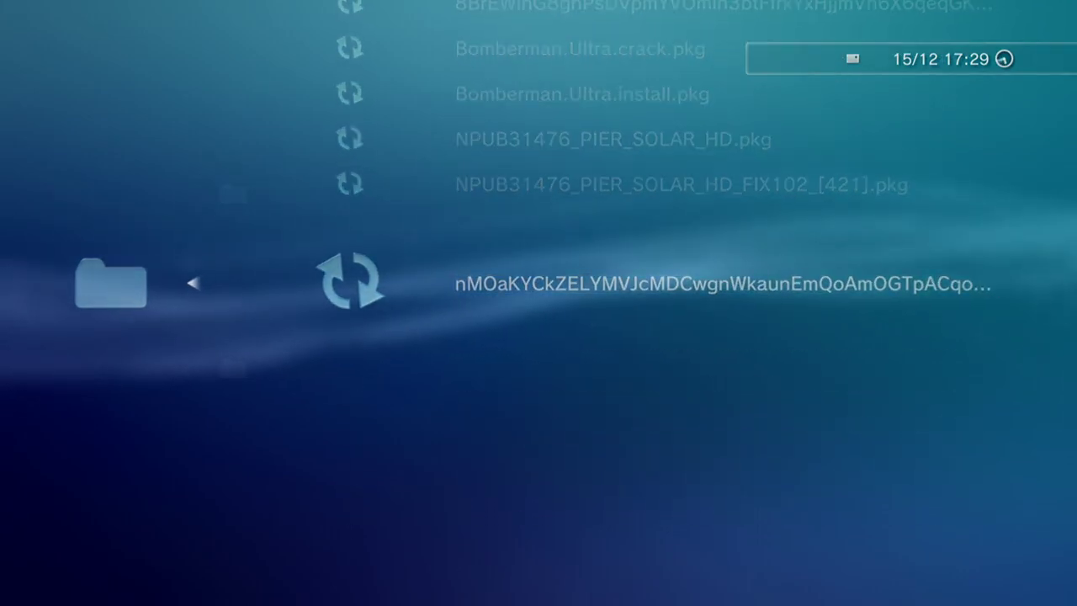
key("Return")
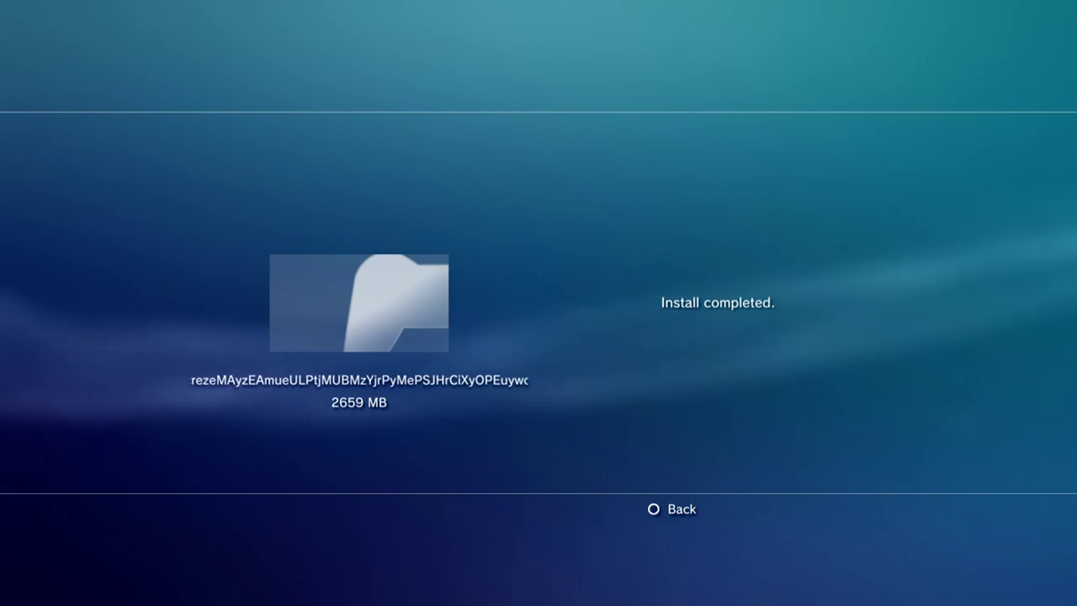
key("Escape")
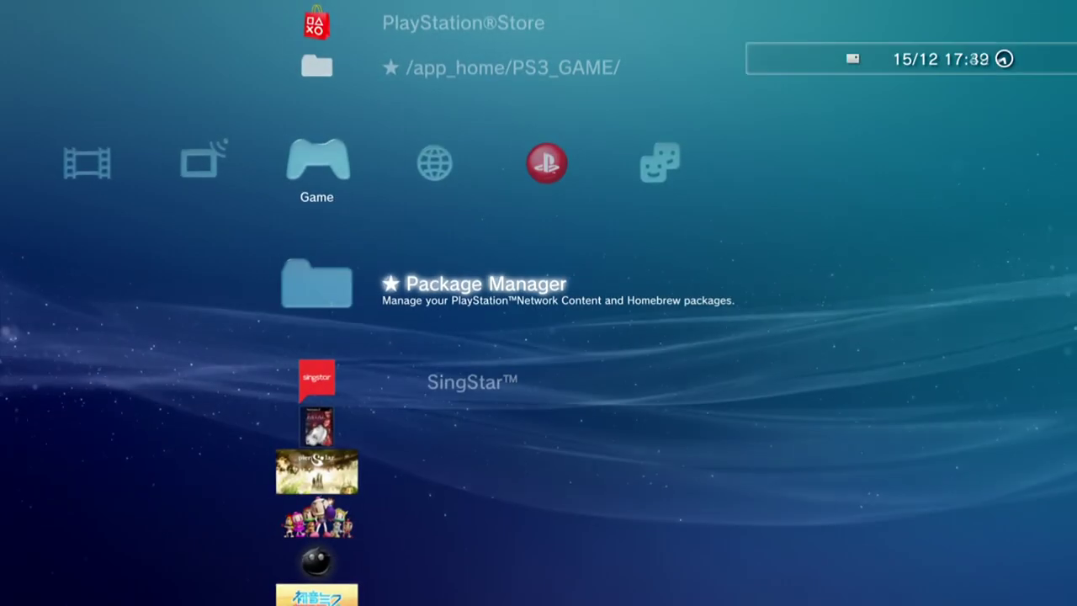
Try to launch Fatal Frame from the Game list.
key("Down")
key("Down")
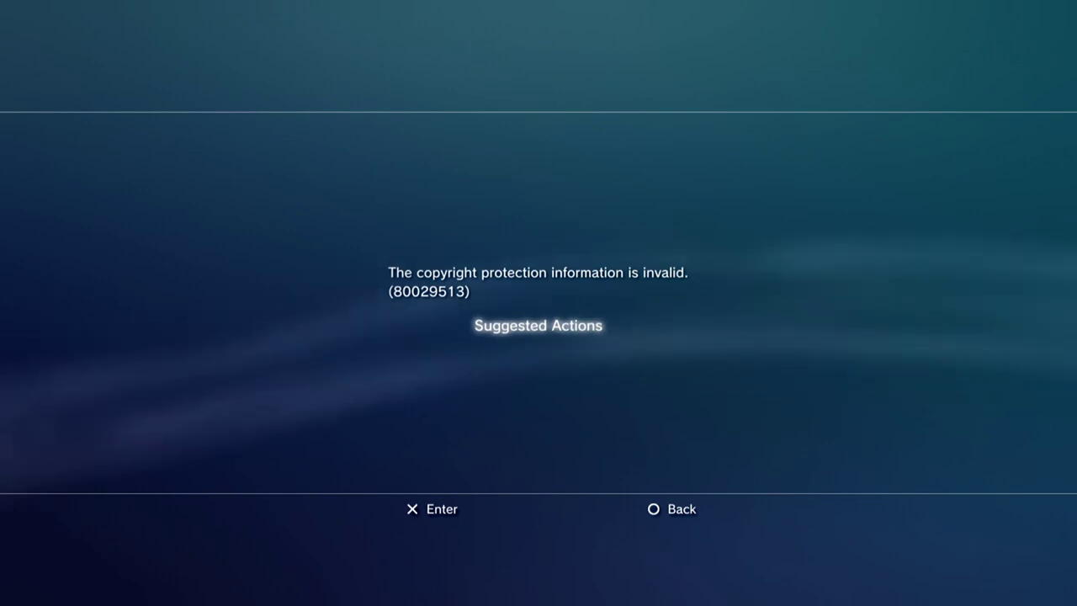
key("Return")
key("Escape")
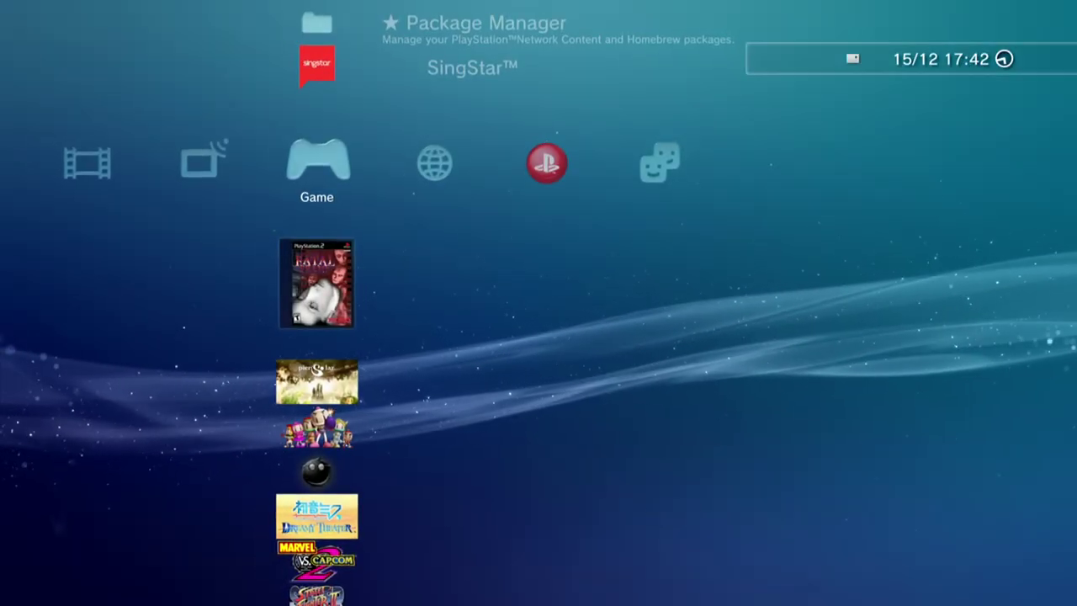
key("Return")
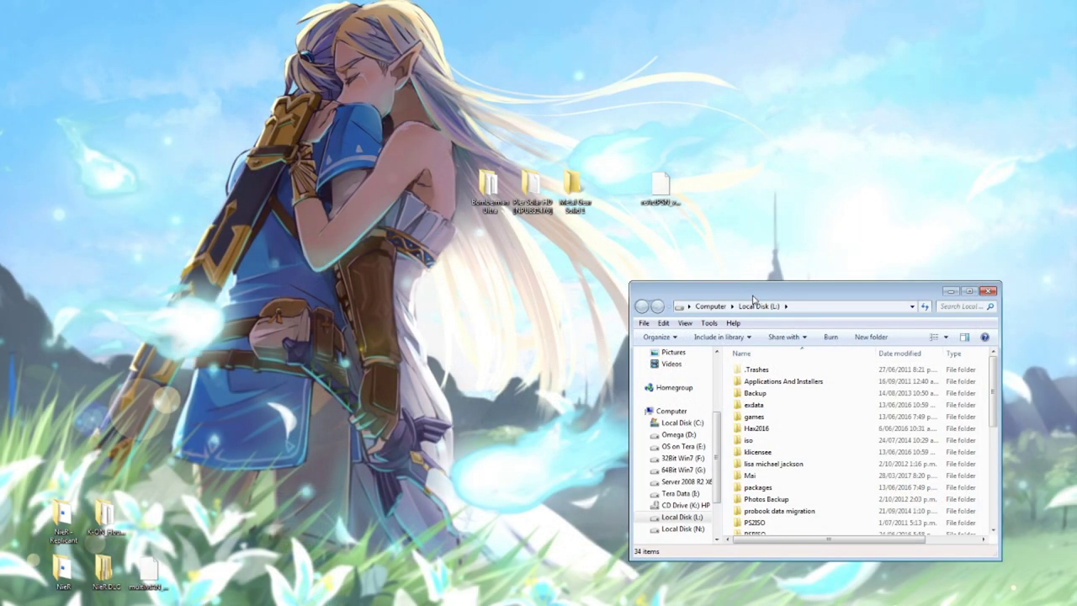
On the PC, copy reActPSN_v3.20+.pkg.983.v3.20+_brewology_com.pkg from the desktop into the packages folder on Local Disk (L:).
left_click(671, 204)
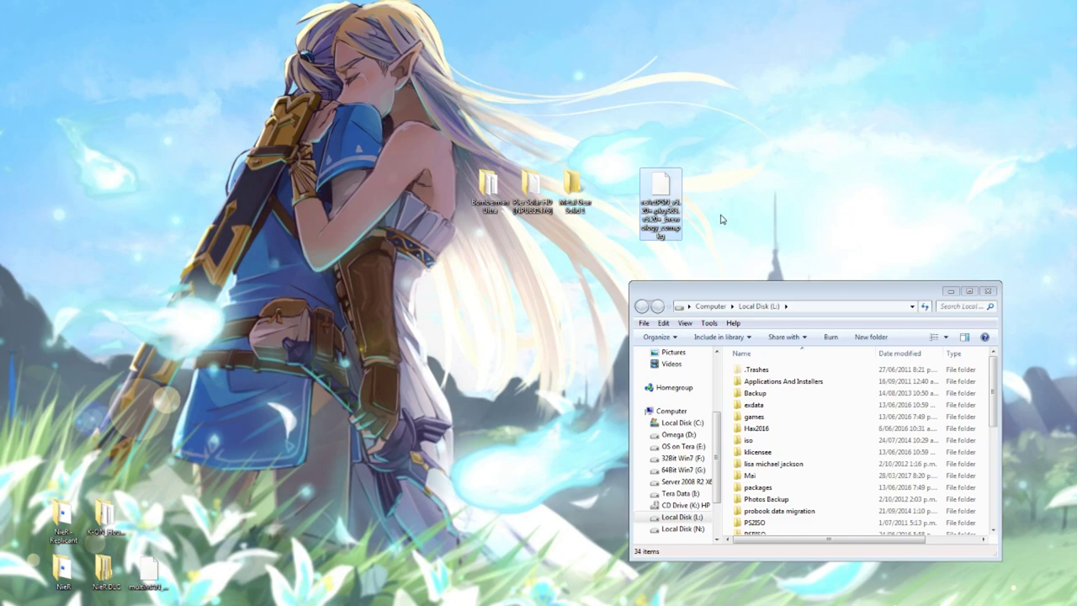
right_click(676, 210)
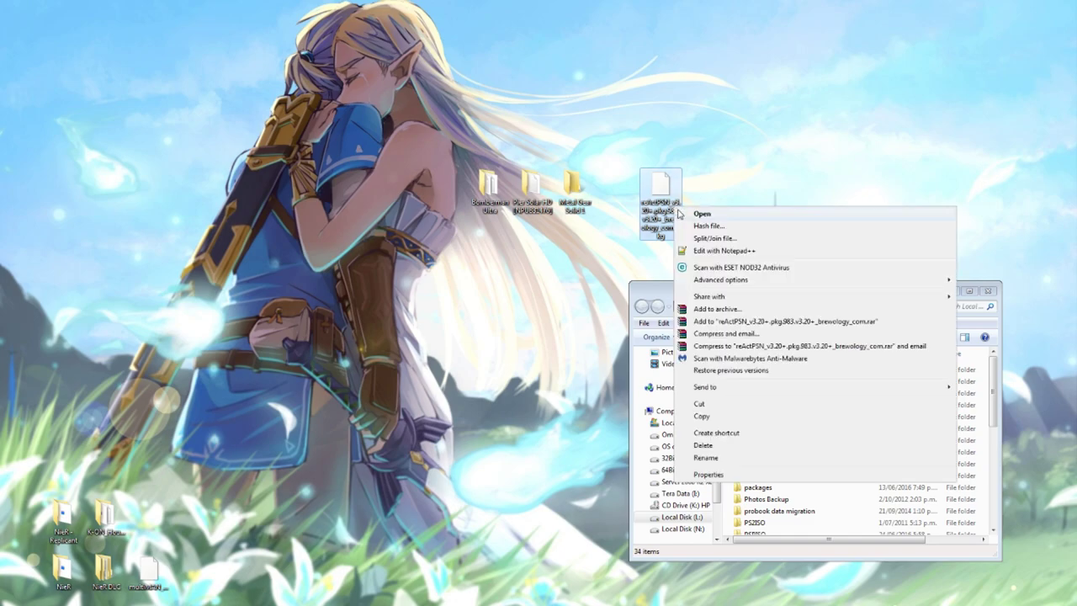
left_click(716, 418)
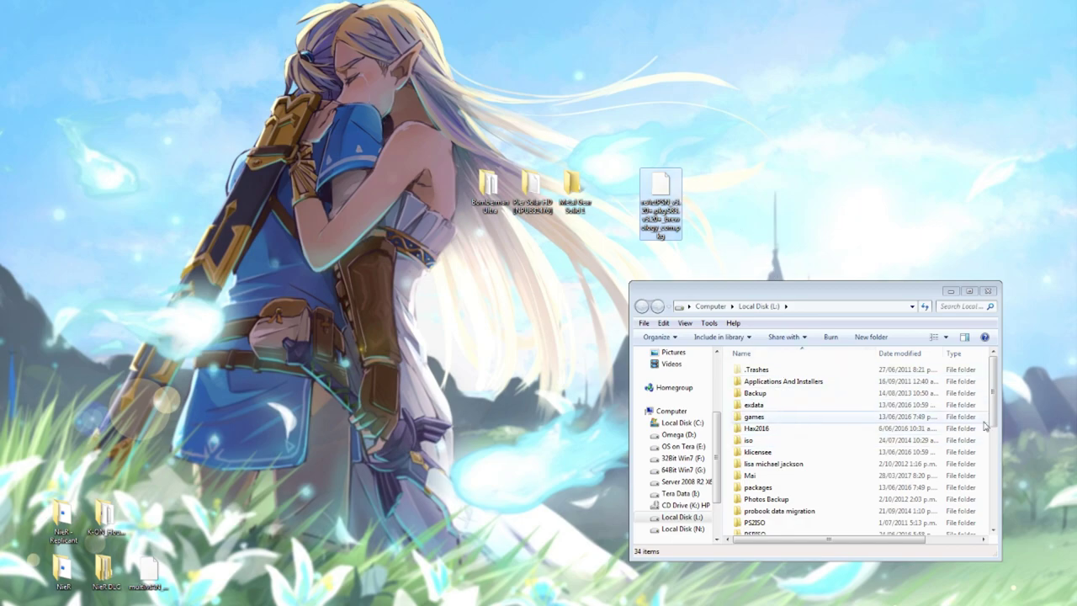
left_click_drag(997, 395, 997, 431)
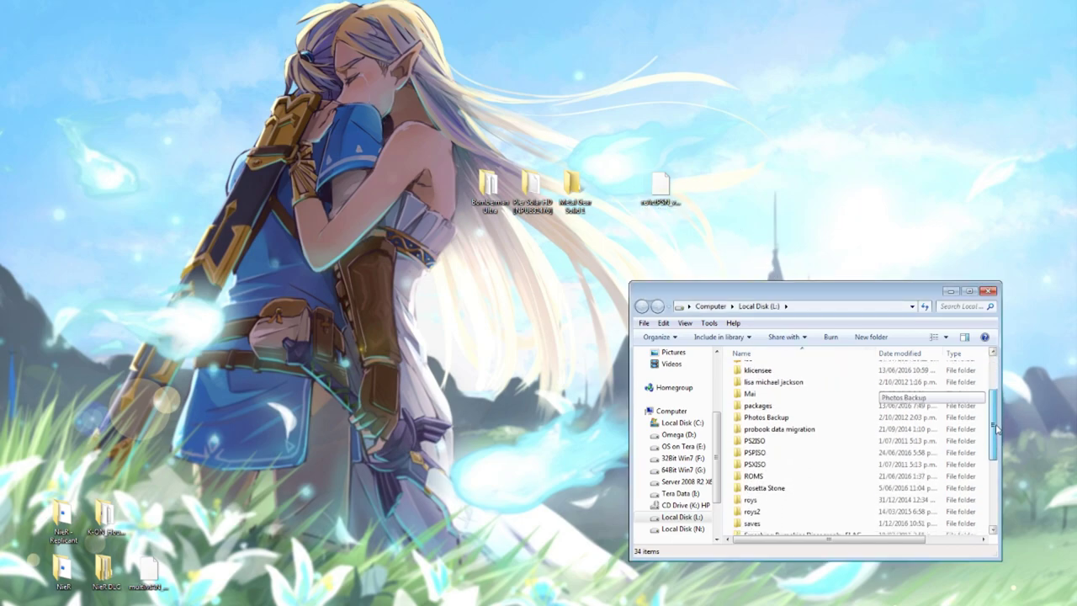
double_click(753, 410)
right_click(784, 463)
key("BackSpace")
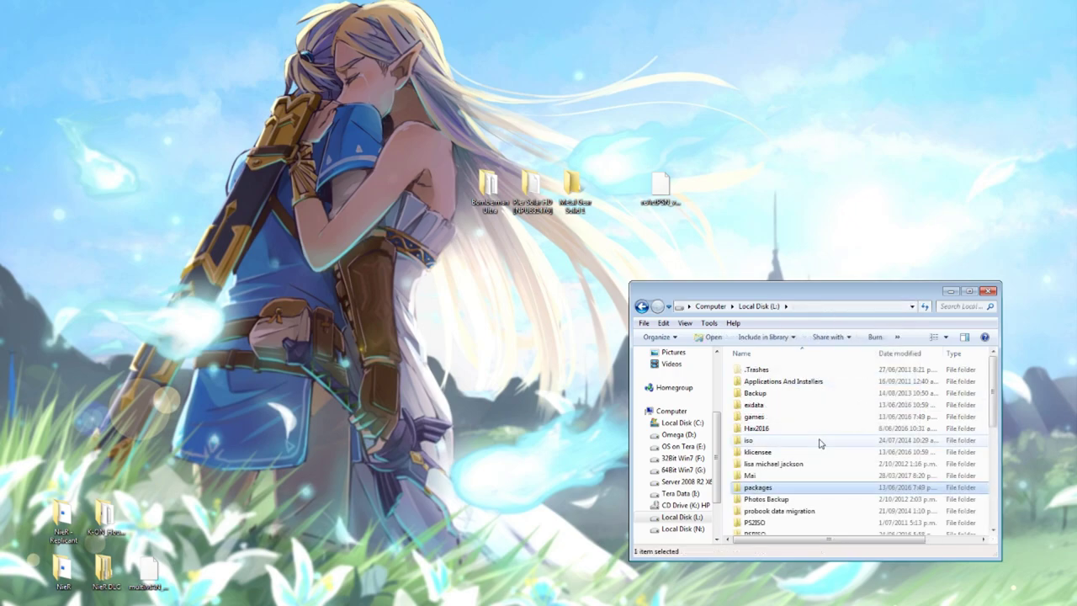
Copy the UP9000-NPUD20388 .rap file from the desktop into the exdata folder on Local Disk (L:) and close the folder window.
left_click(753, 409)
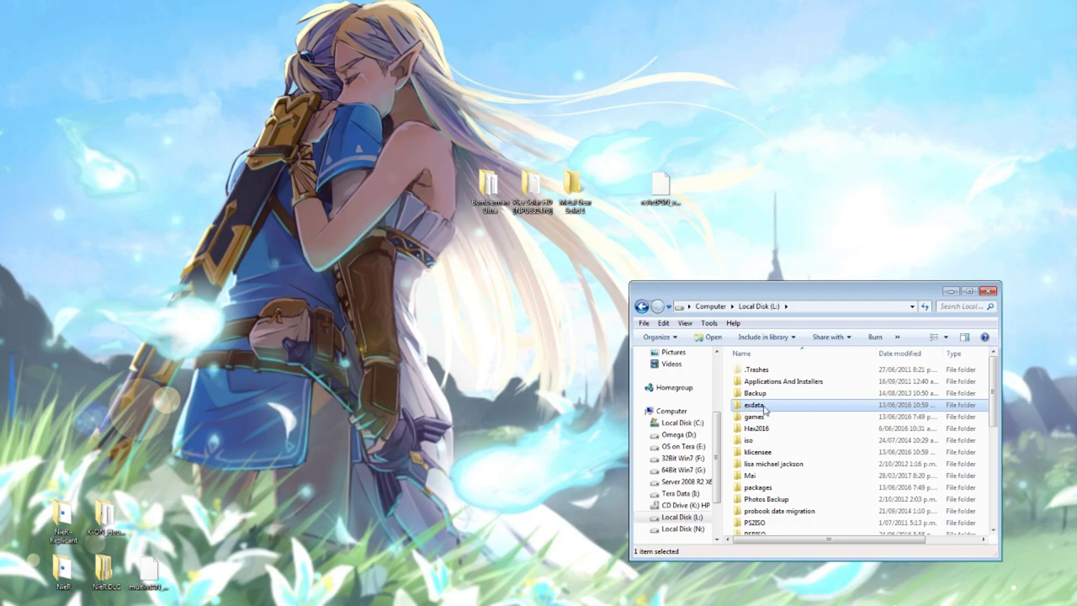
double_click(765, 409)
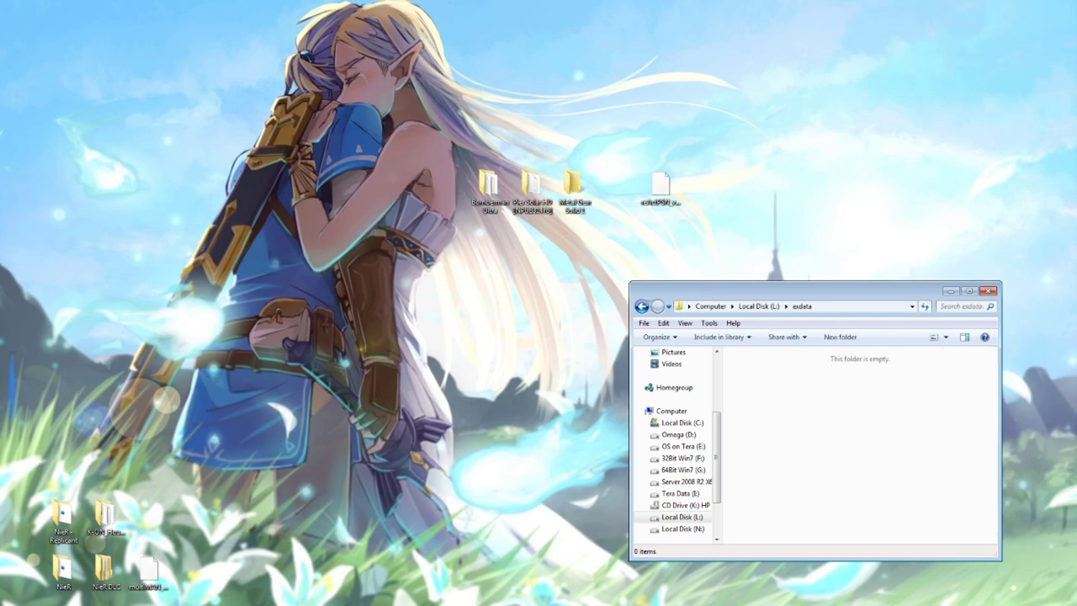
left_click(571, 127)
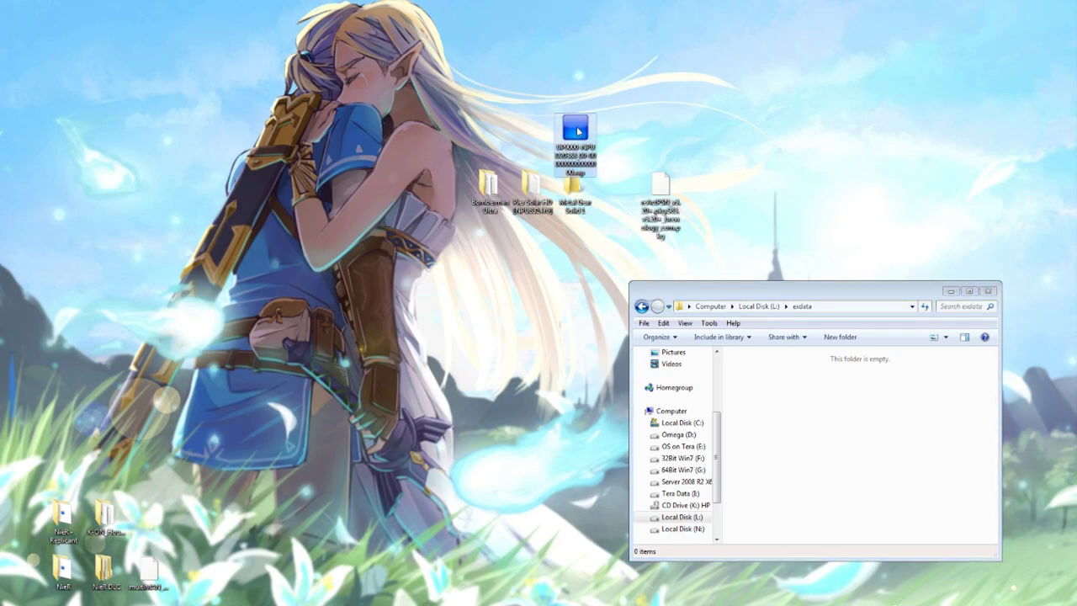
right_click(578, 131)
left_click(640, 371)
right_click(783, 405)
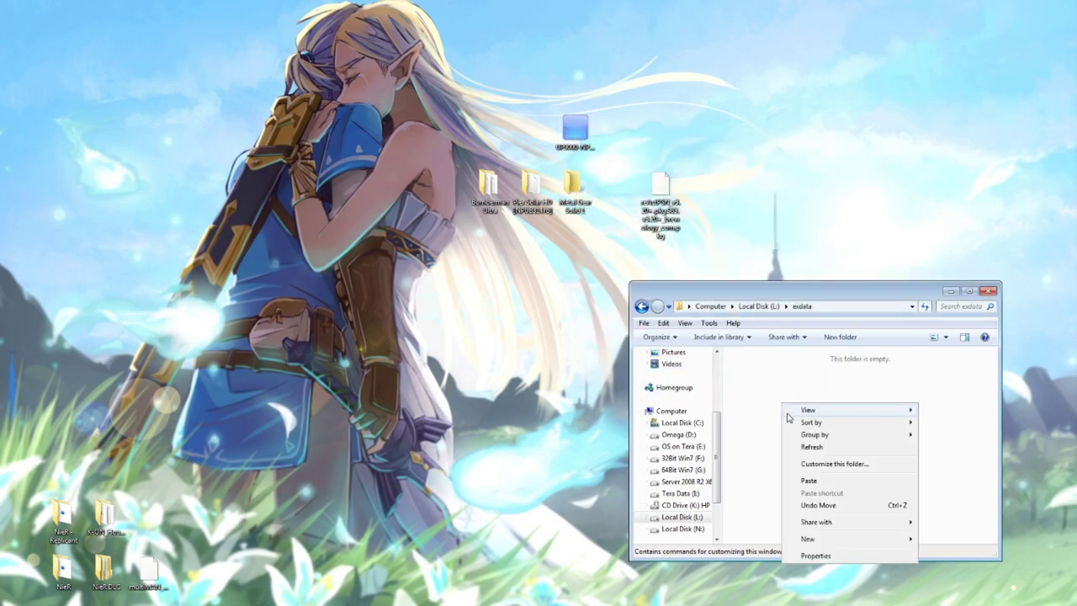
left_click(806, 479)
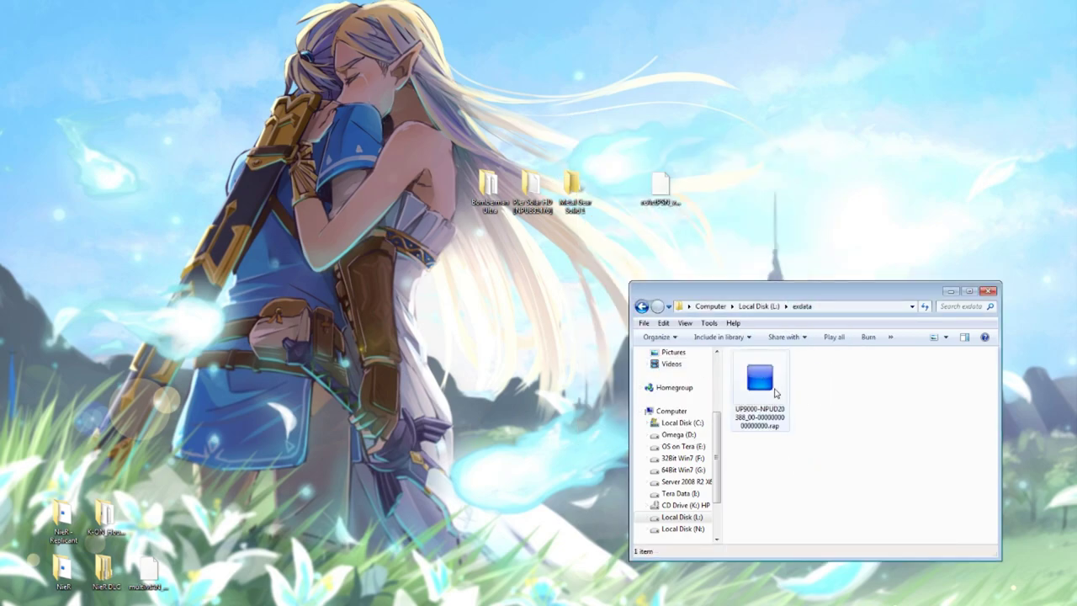
key("BackSpace")
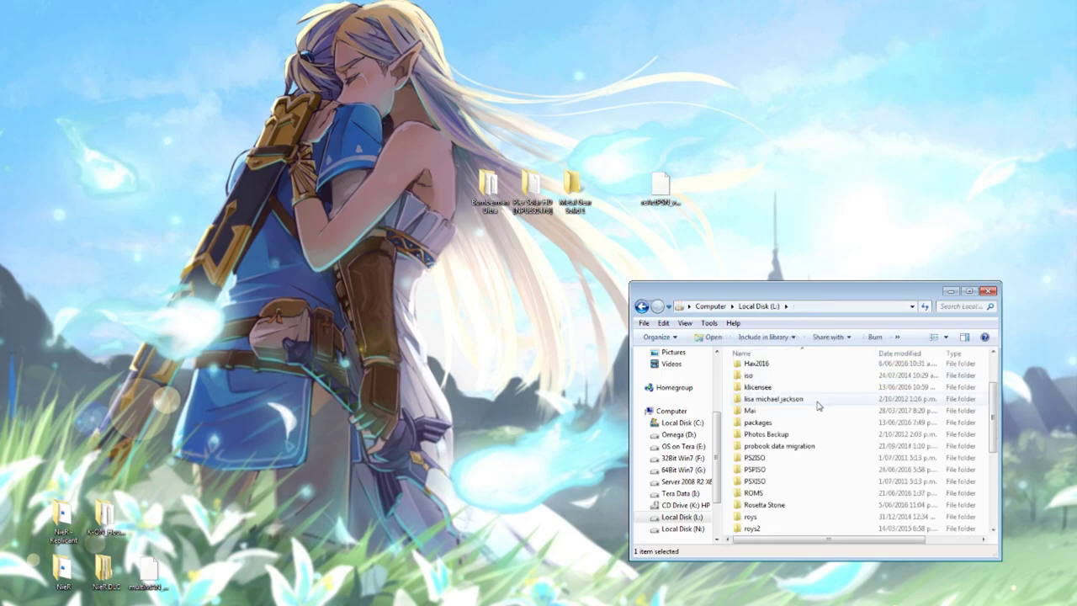
left_click(988, 291)
left_click(672, 198)
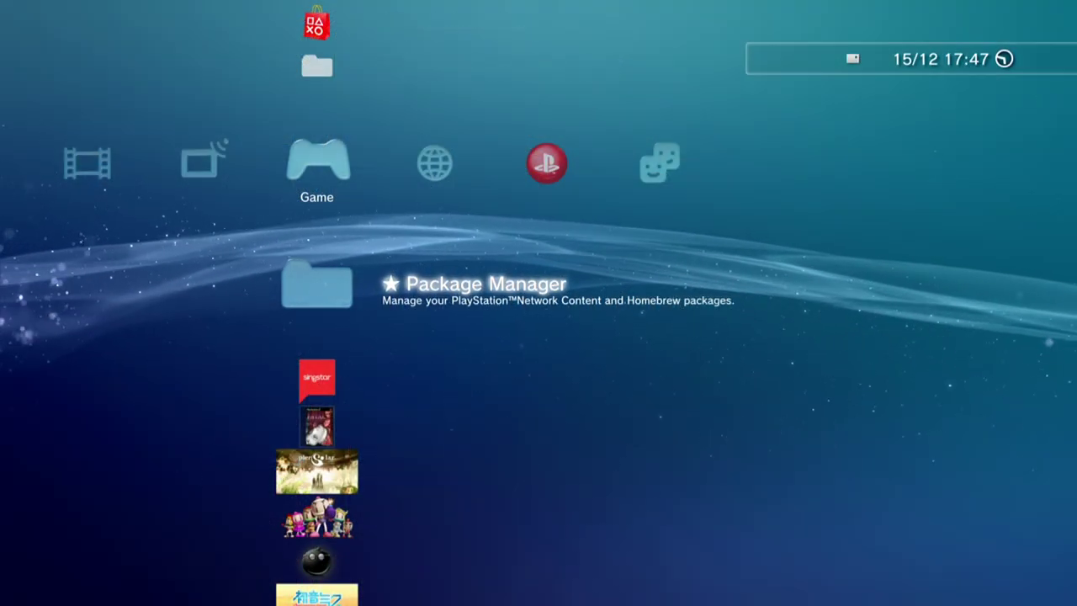
Back on the PS3, install the reActPSN v3.20+ package from the storage device through Package Manager and return to the Game list.
key("Down")
key("Down")
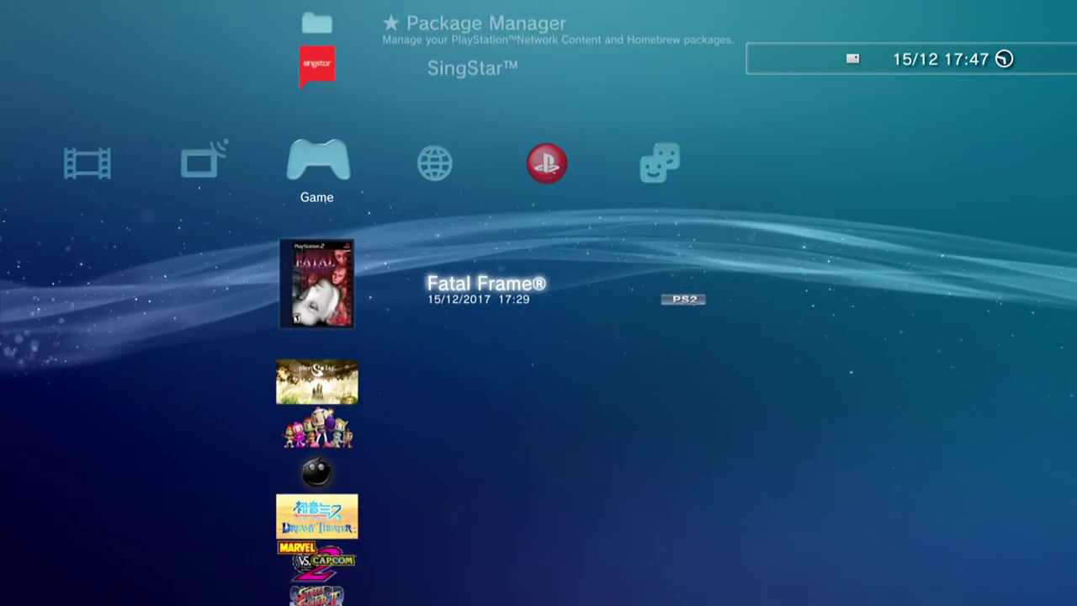
key("Up")
key("Up")
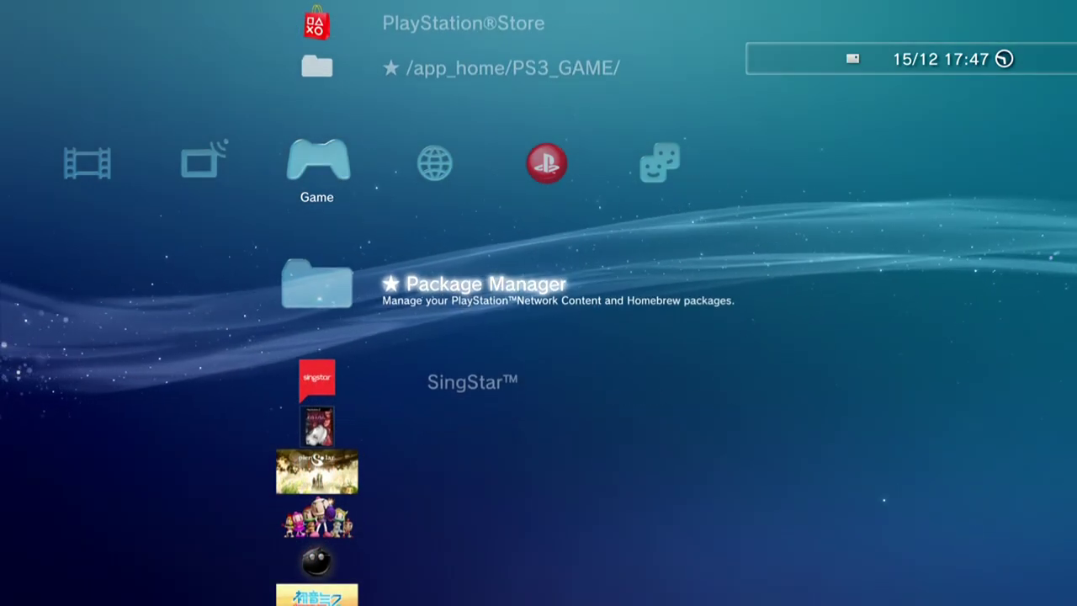
key("Return")
key("Return")
key("Down")
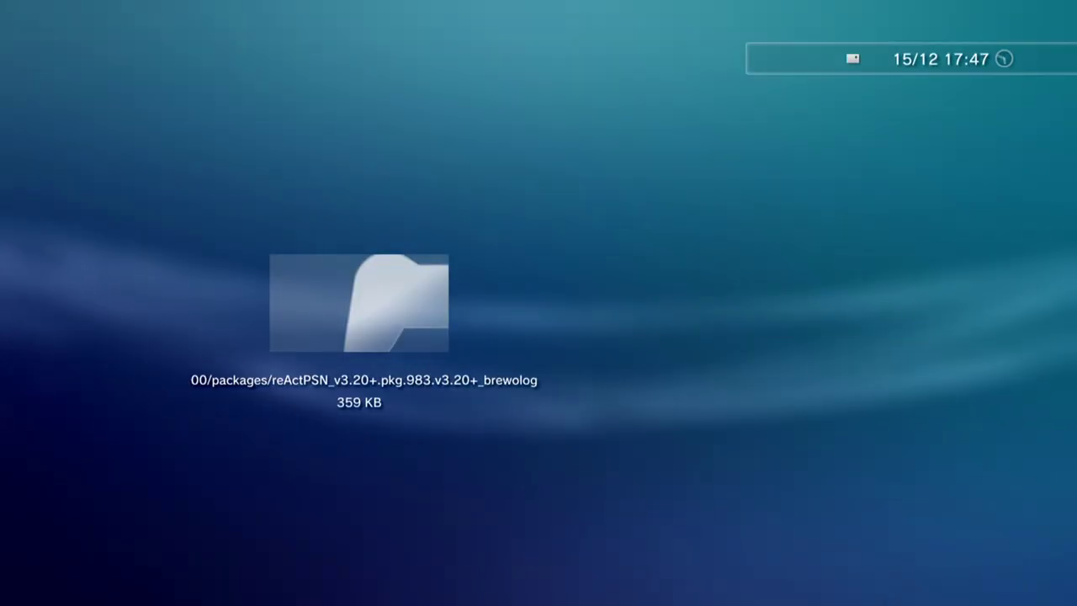
key("Escape")
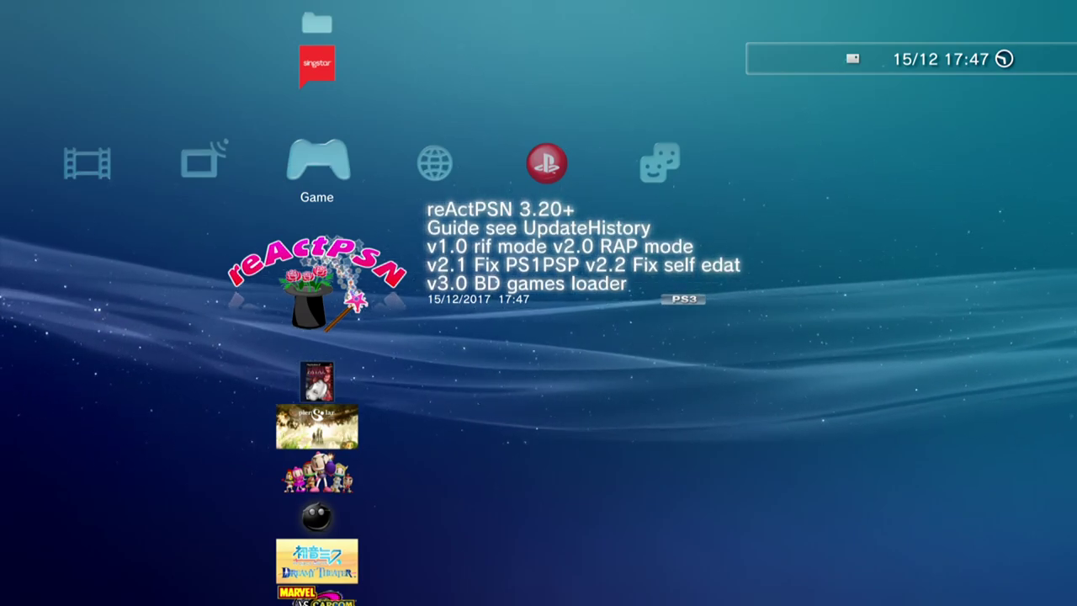
Create a new console user with the user name aa.
key("Left")
key("Left")
key("Left")
key("Left")
key("Left")
key("Left")
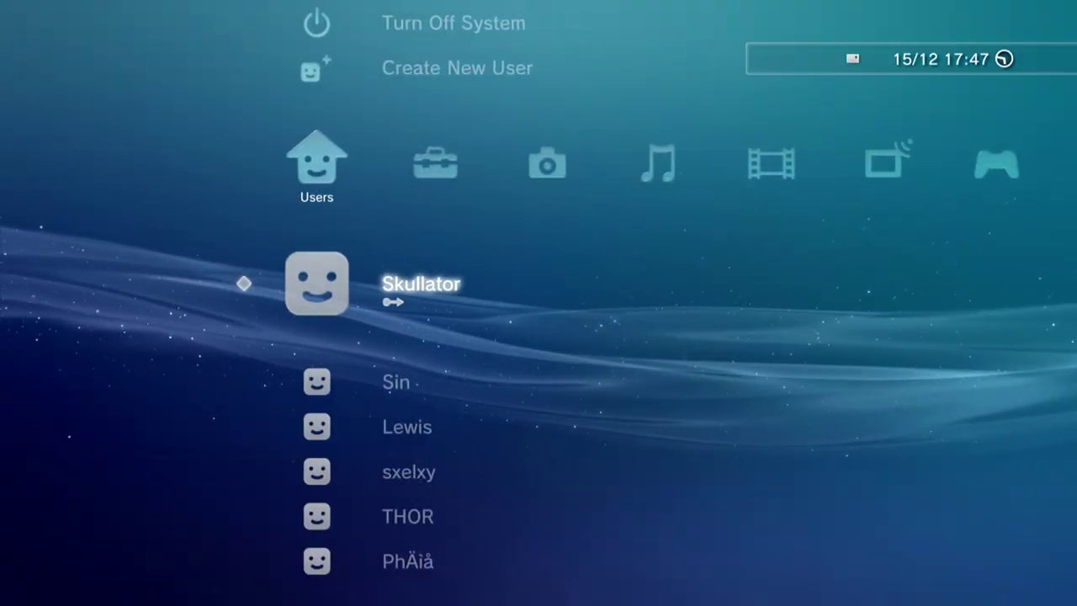
key("Up")
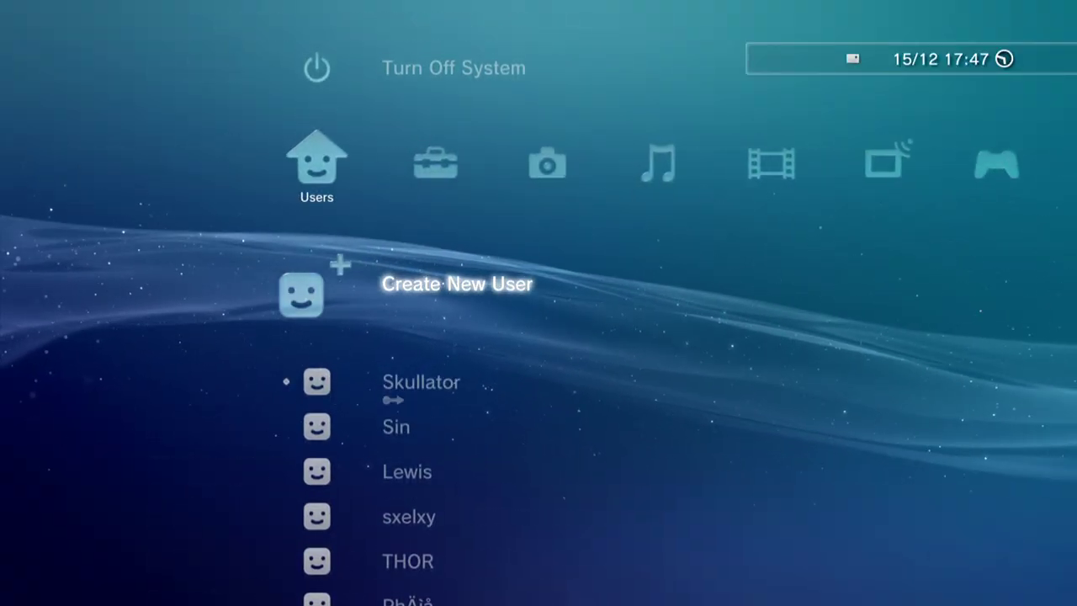
key("Return")
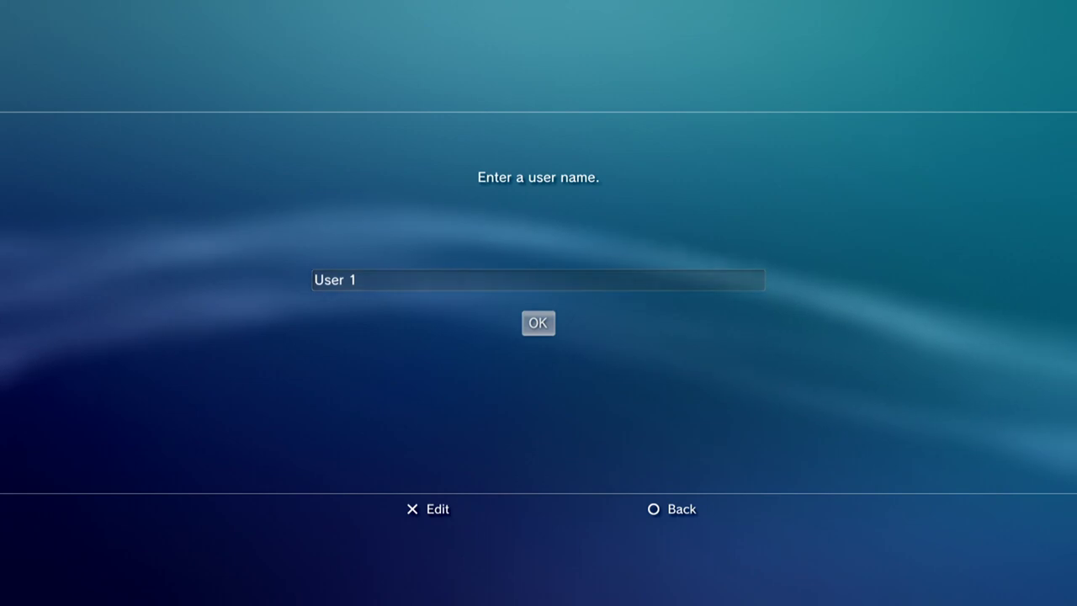
key("Return")
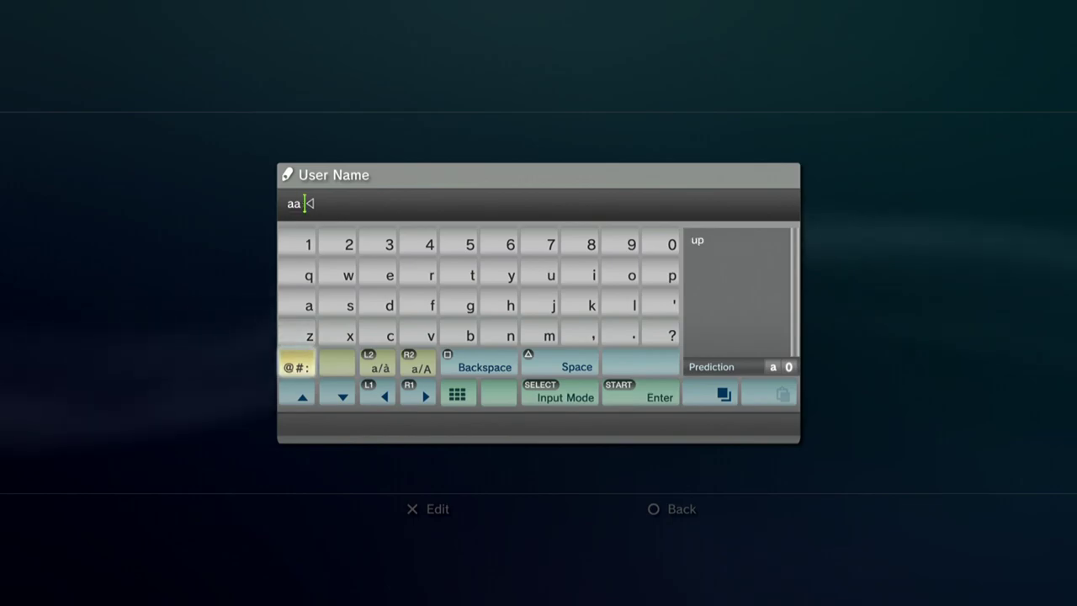
key("Return")
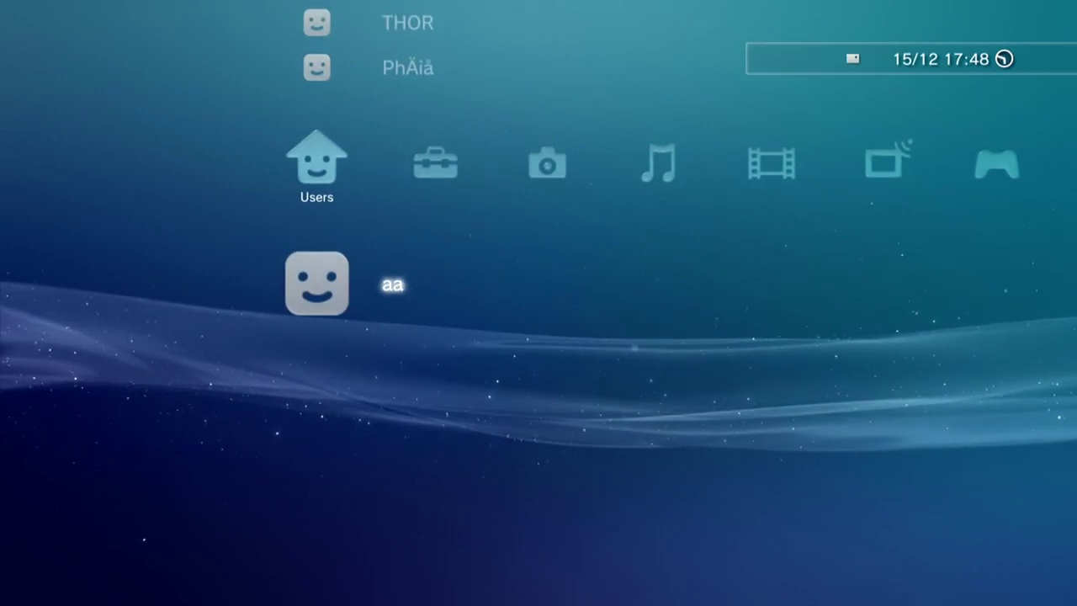
Log in as the new user aa and run reActPSN to activate the games.
key("Return")
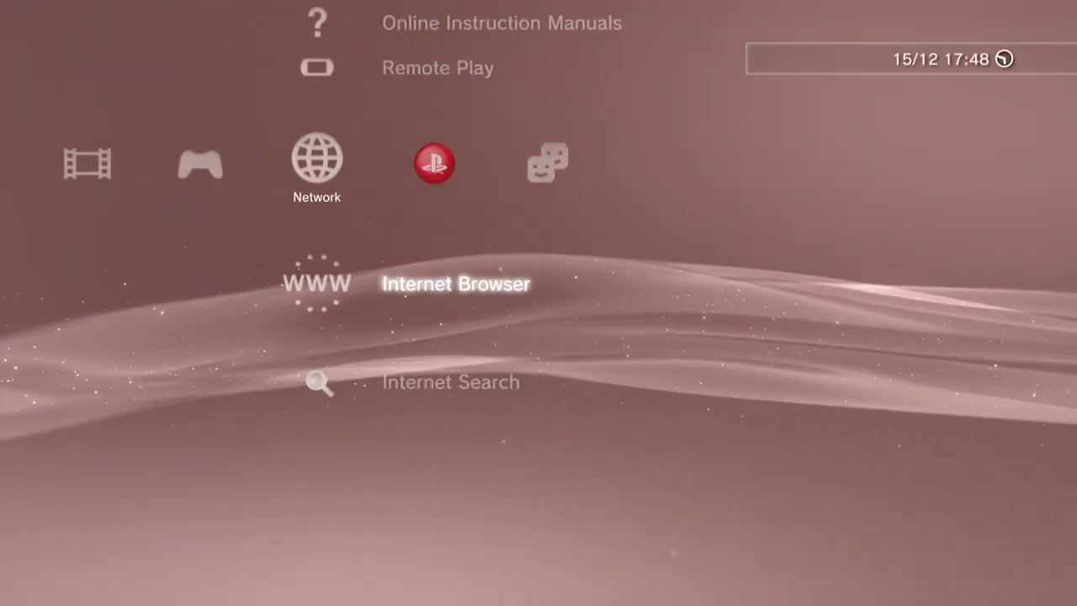
key("Left")
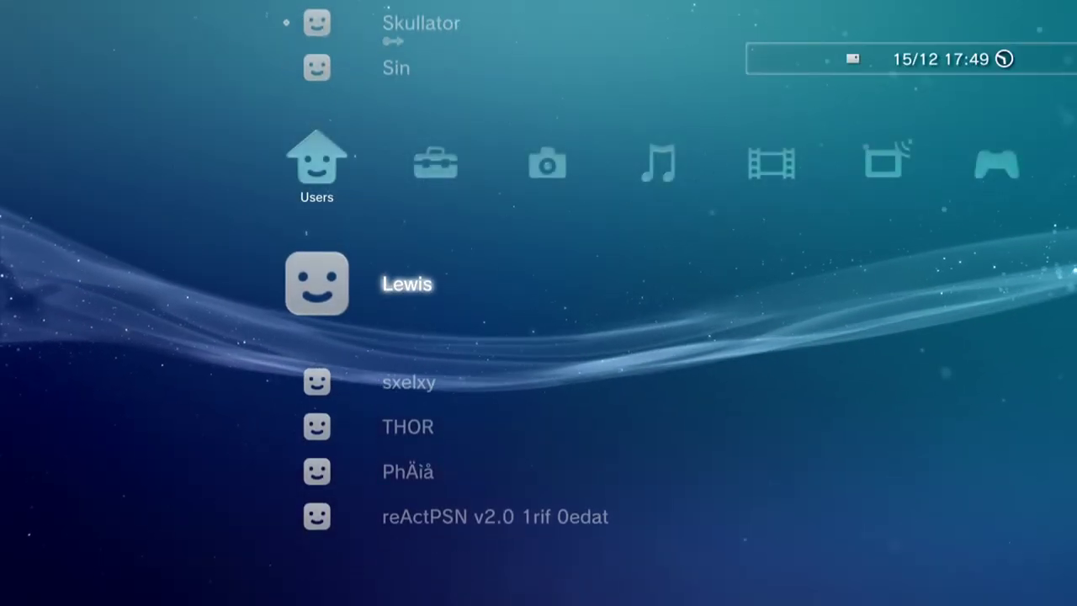
Examine the list of users for the account renamed by reActPSN.
key("Up")
key("Up")
key("Down")
key("Down")
key("Down")
key("Down")
key("Down")
key("Down")
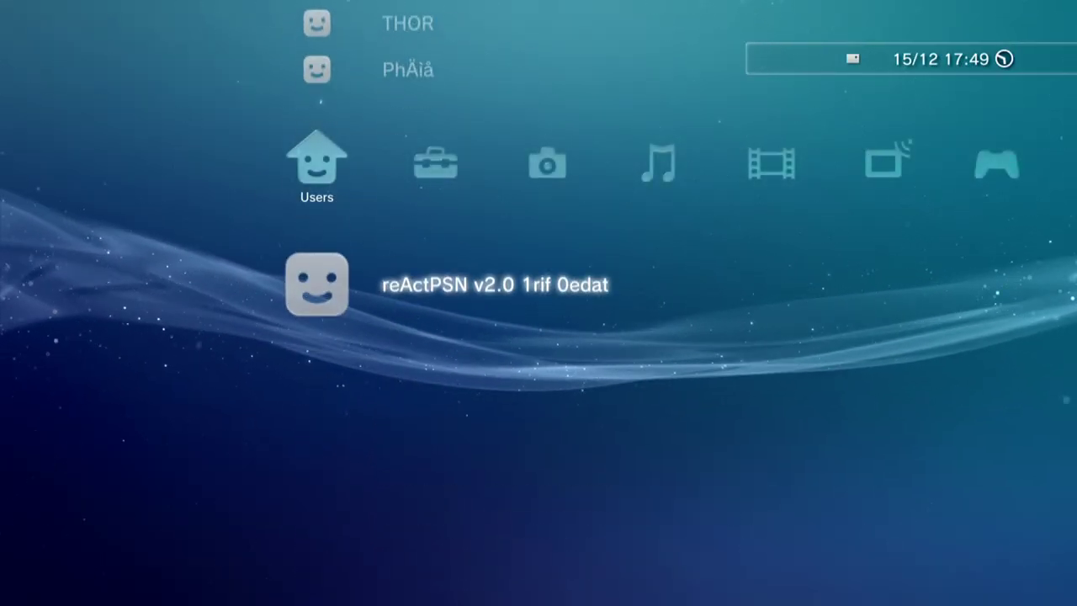
key("Up")
key("Up")
key("Up")
key("Up")
key("Up")
key("Up")
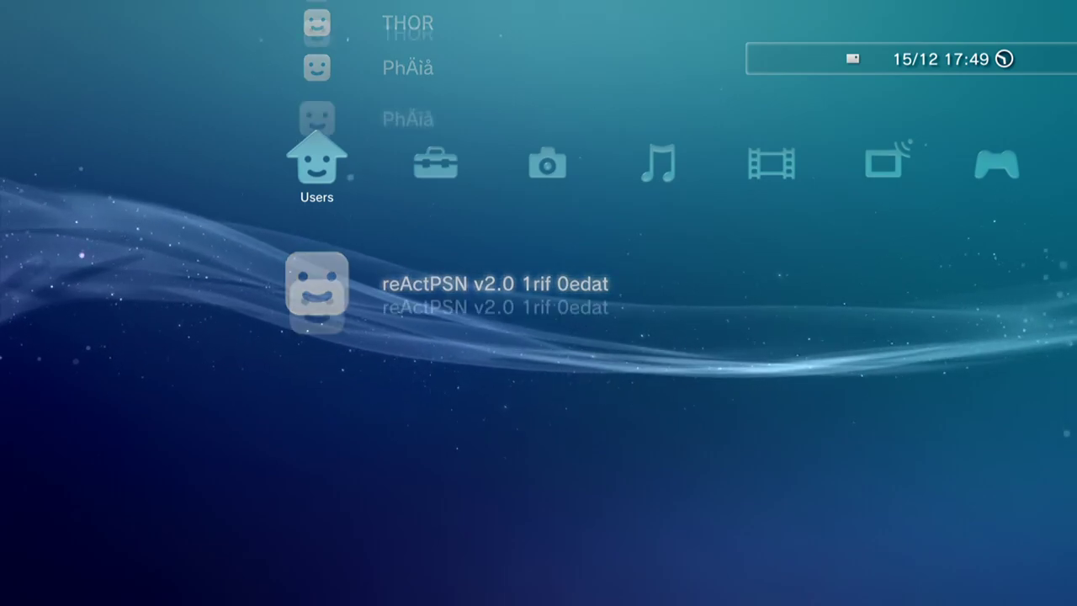
Go to the Game list and launch Fatal Frame.
key("Right")
key("Right")
key("Right")
key("Right")
key("Right")
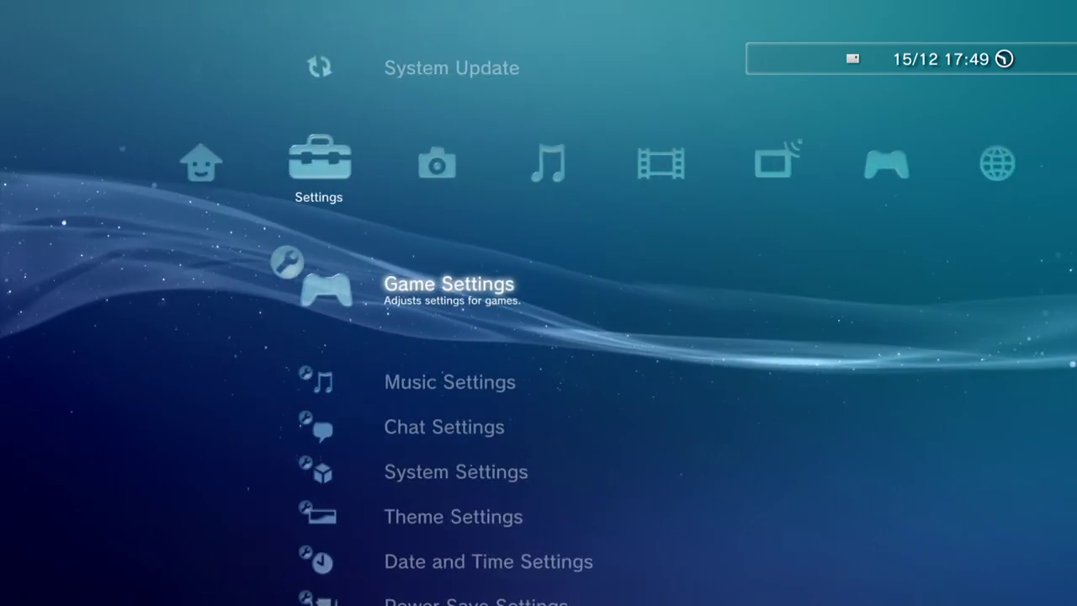
key("Right")
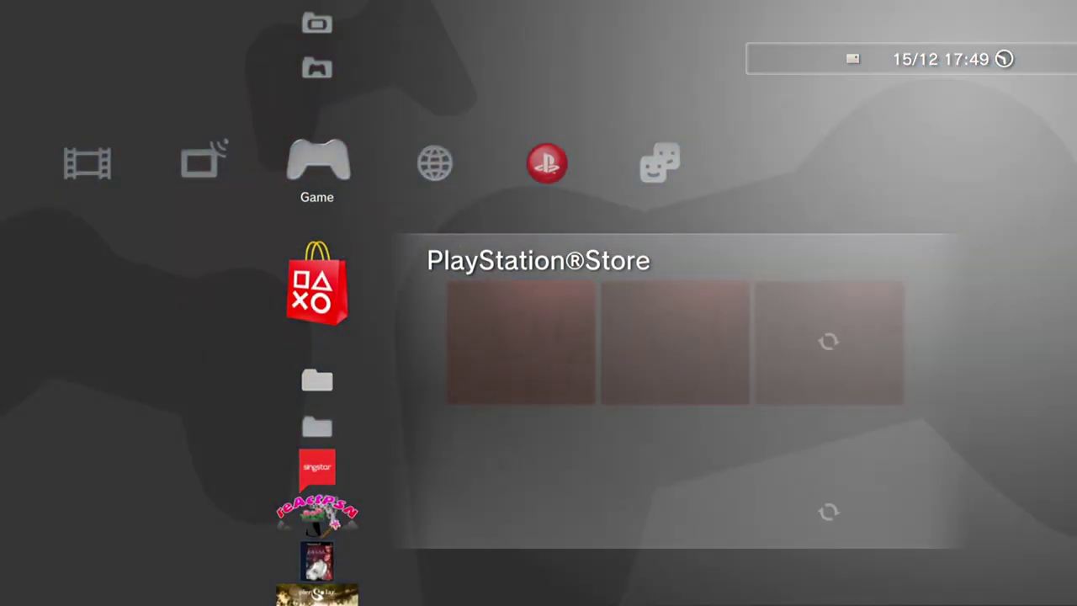
key("Down")
key("Down")
key("Down")
key("Down")
key("Down")
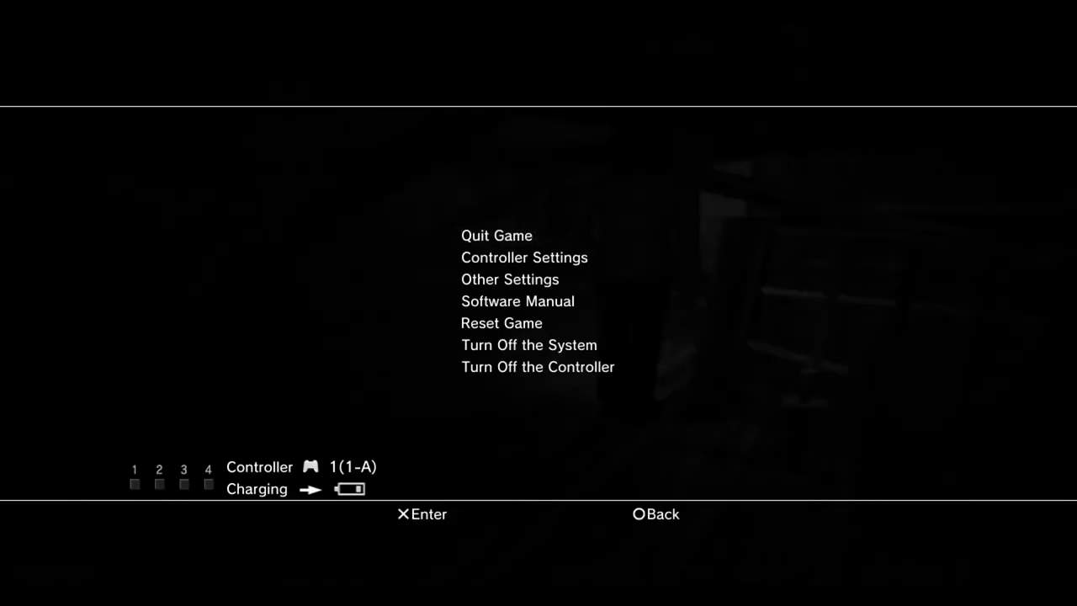
Quit Fatal Frame and return to the Game list.
key("Return")
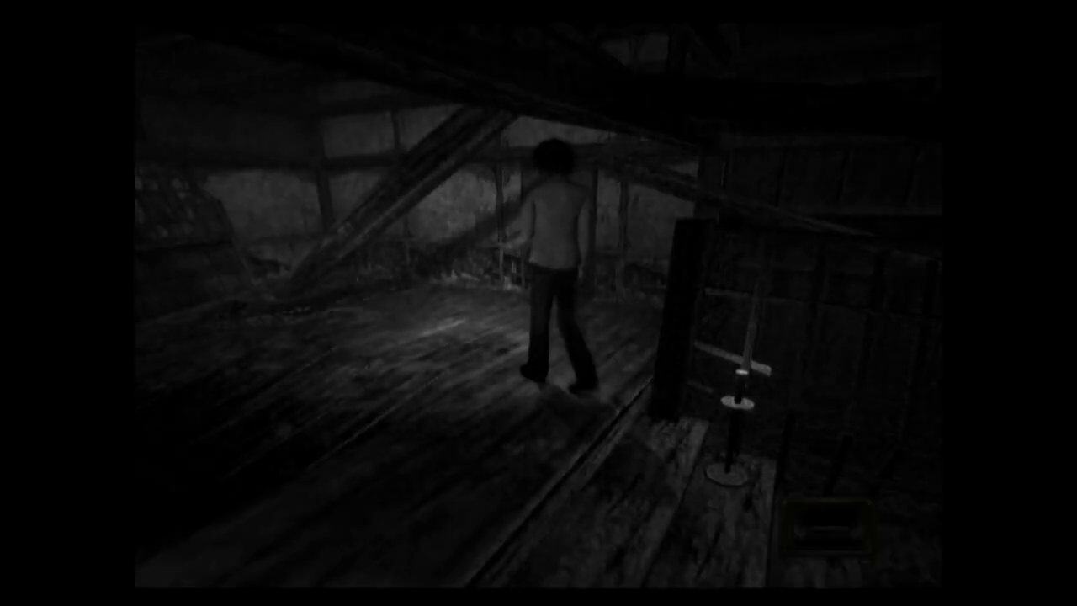
key("Up")
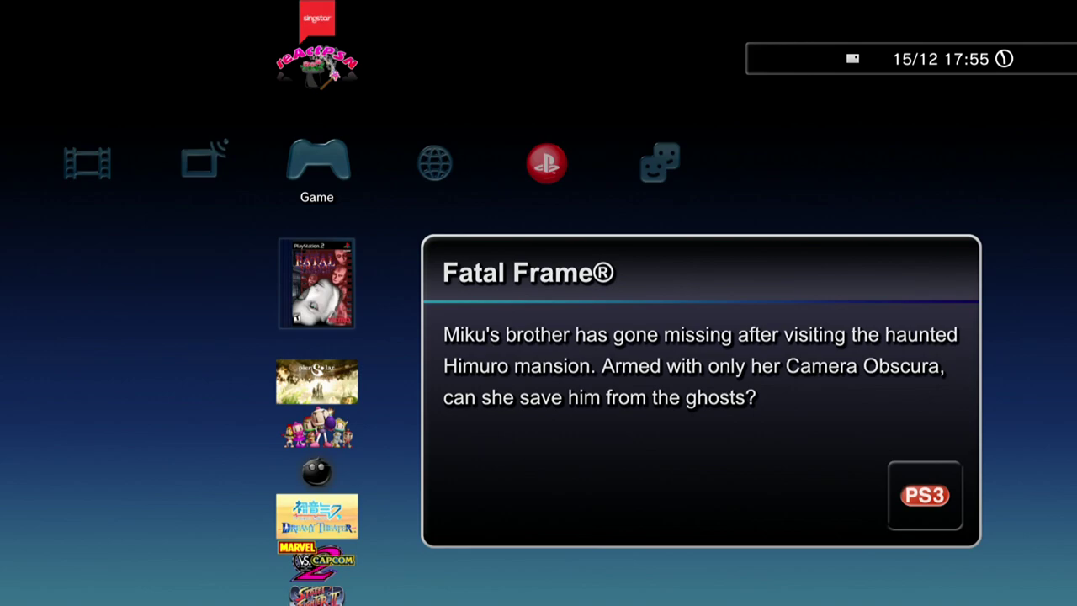
key("Down")
key("Down")
key("Down")
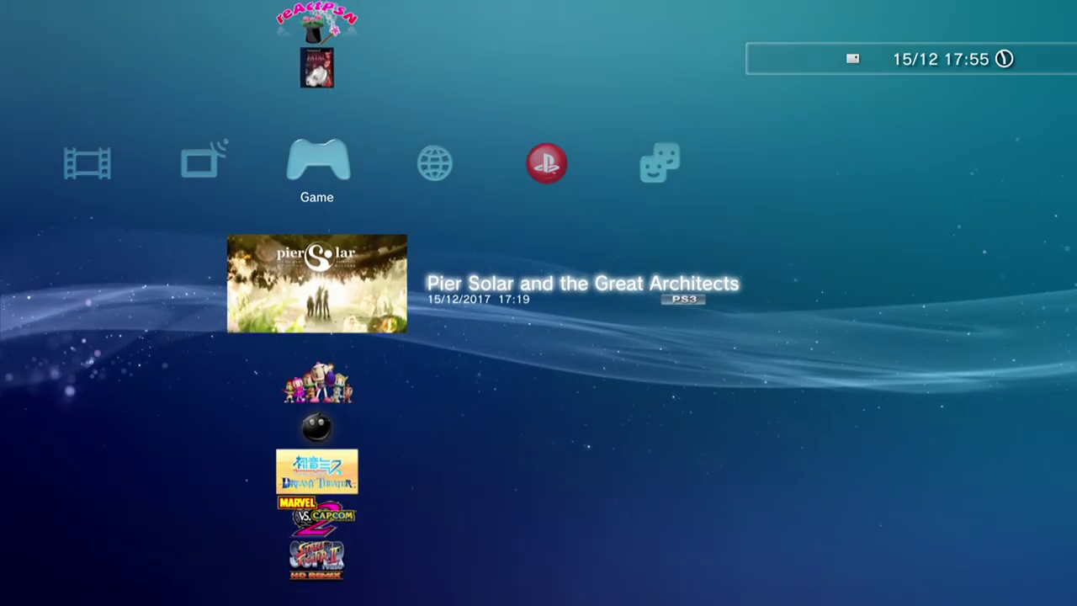
key("Down")
key("Up")
key("Up")
key("Up")
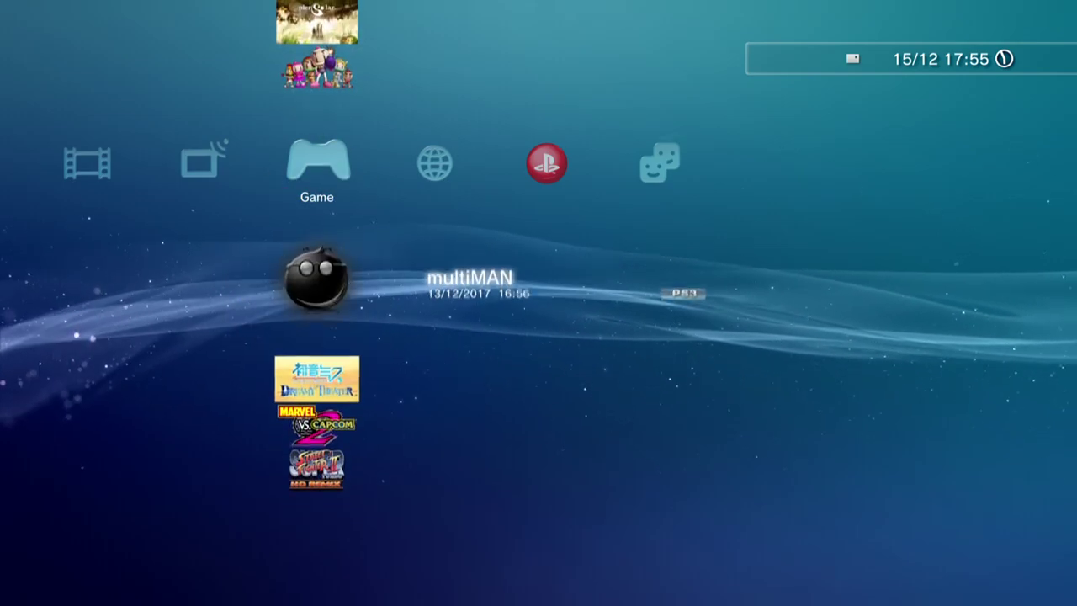
key("Up")
key("Up")
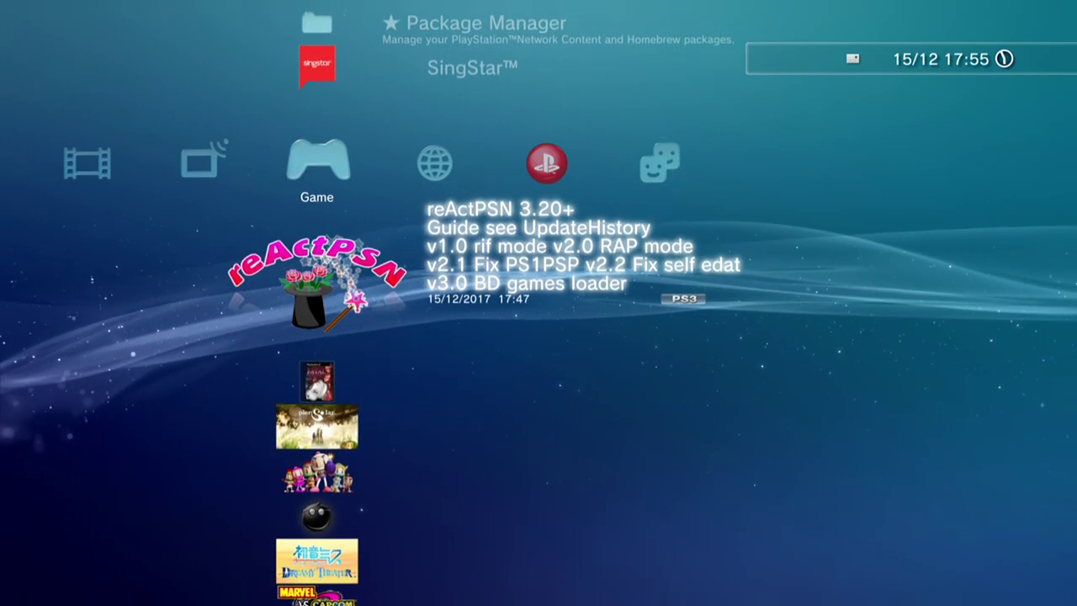
key("Down")
key("Down")
key("Down")
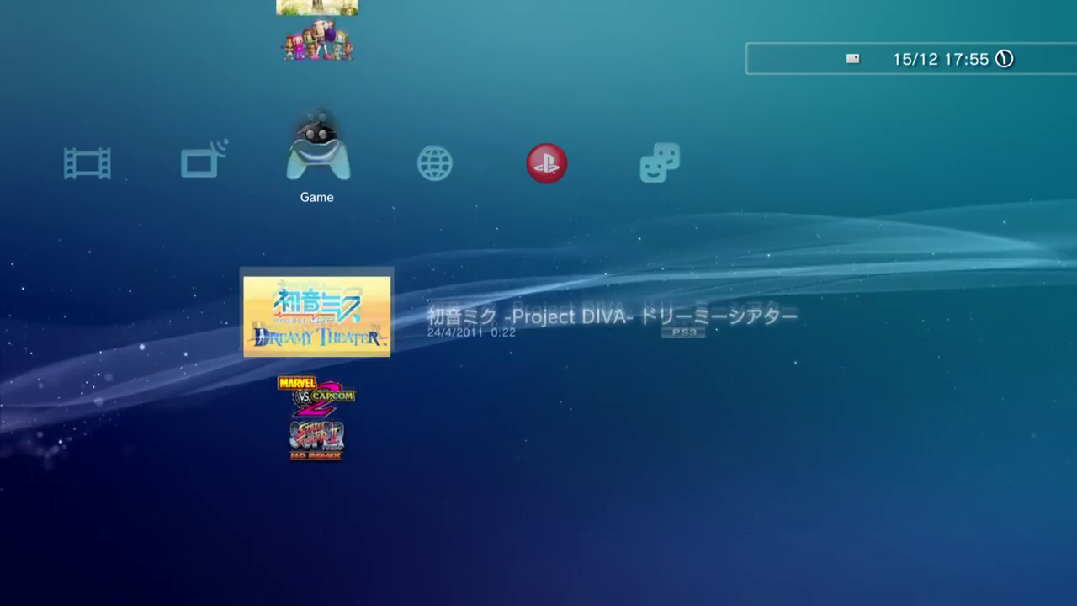
key("Down")
key("Up")
key("Up")
key("Up")
key("Up")
key("Up")
key("Up")
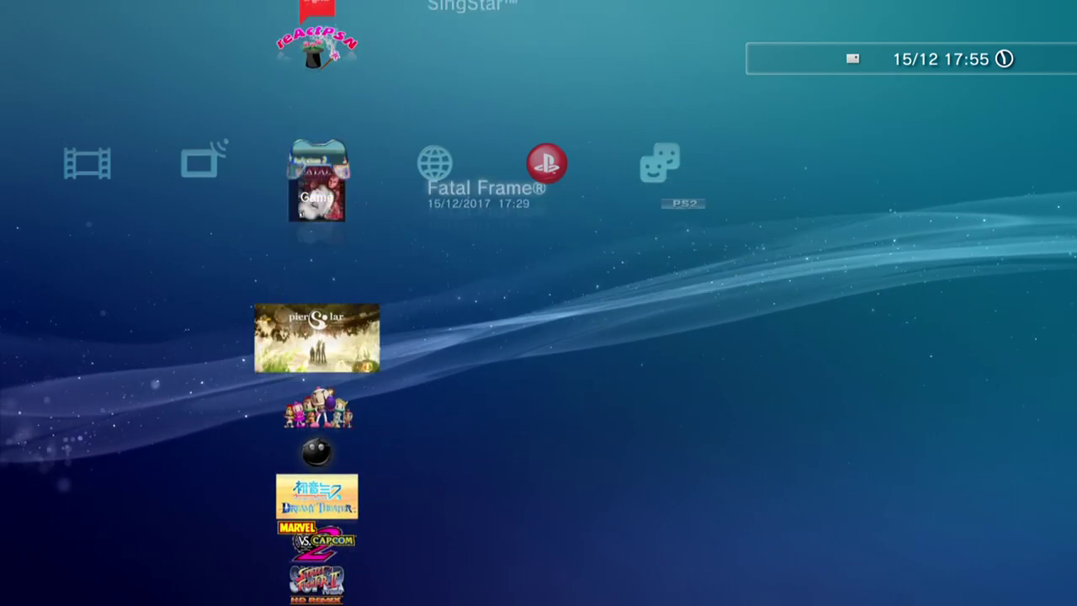
key("Up")
key("Up")
key("Up")
key("Up")
key("Up")
key("Up")
key("Up")
key("Up")
key("Down")
key("Down")
key("Down")
key("Down")
key("Down")
key("Down")
key("Down")
key("Down")
key("Down")
key("Down")
key("Down")
key("Down")
key("Down")
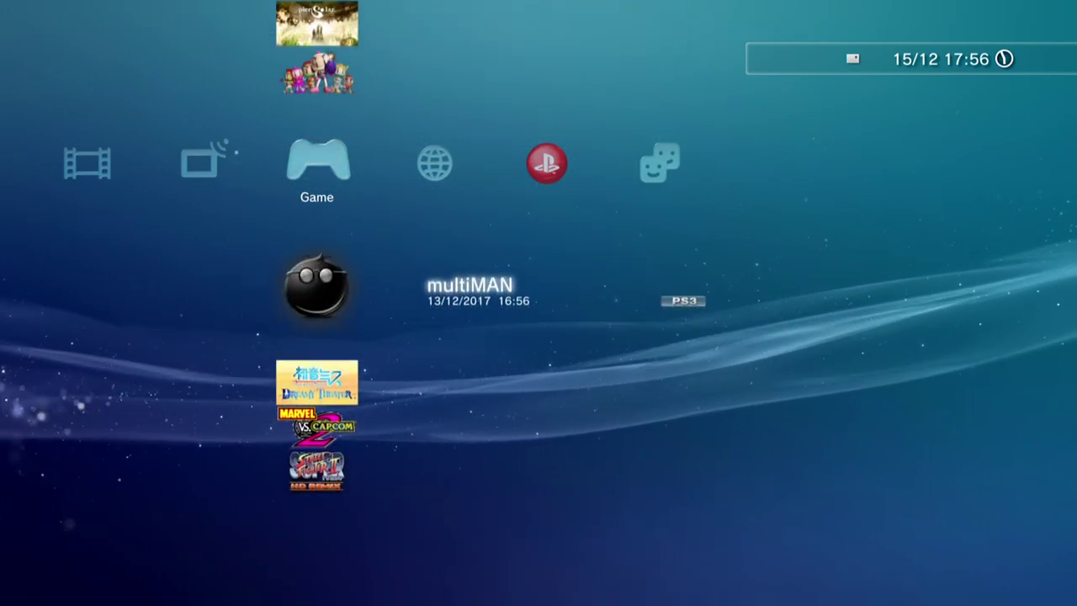
key("Up")
key("Up")
key("Up")
key("Up")
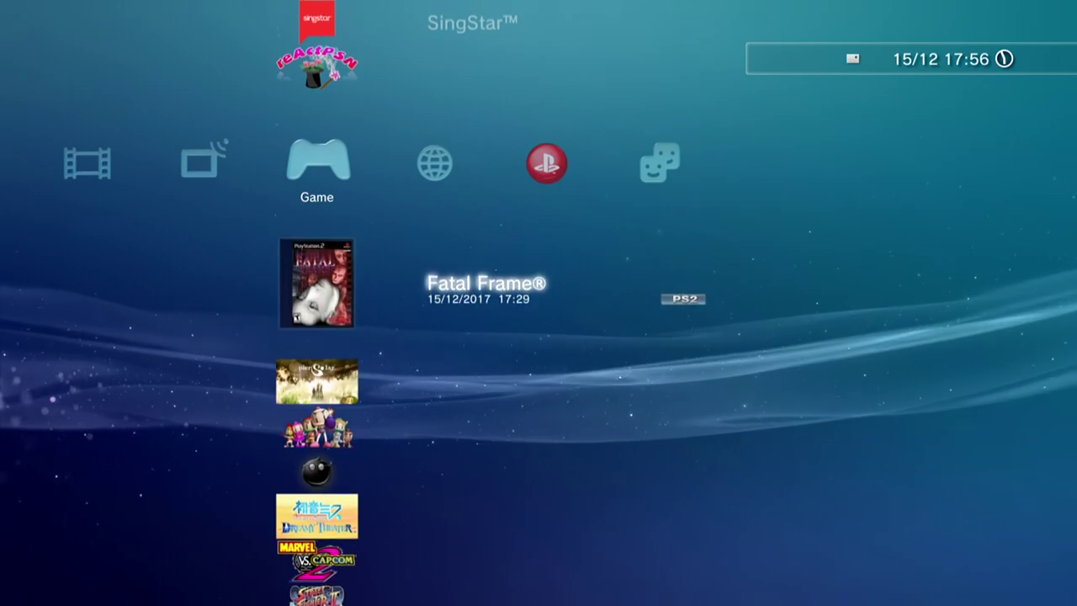
key("Up")
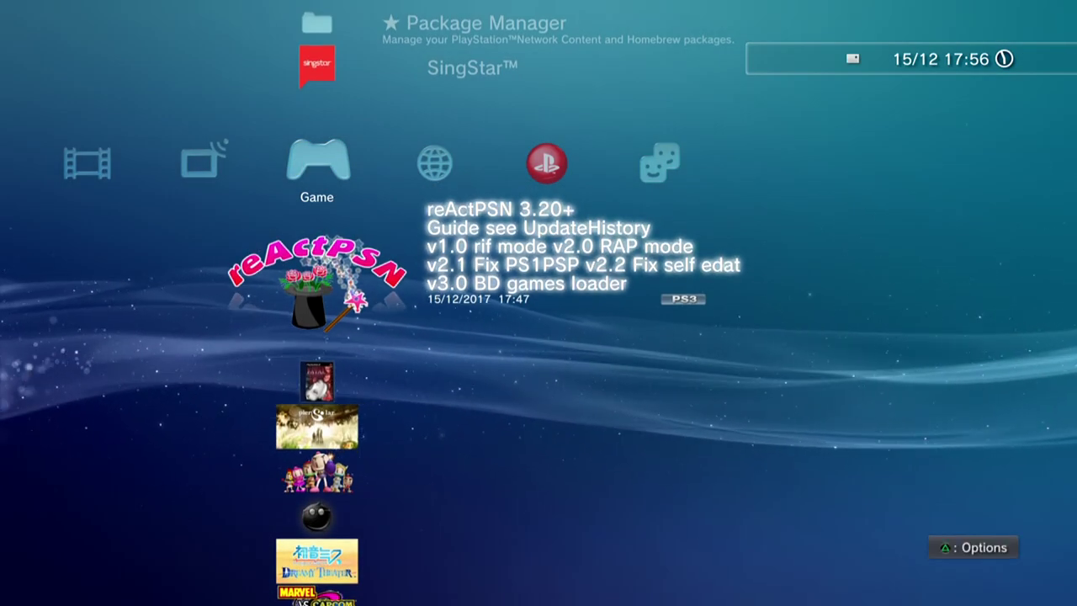
key("Down")
key("Up")
key("Up")
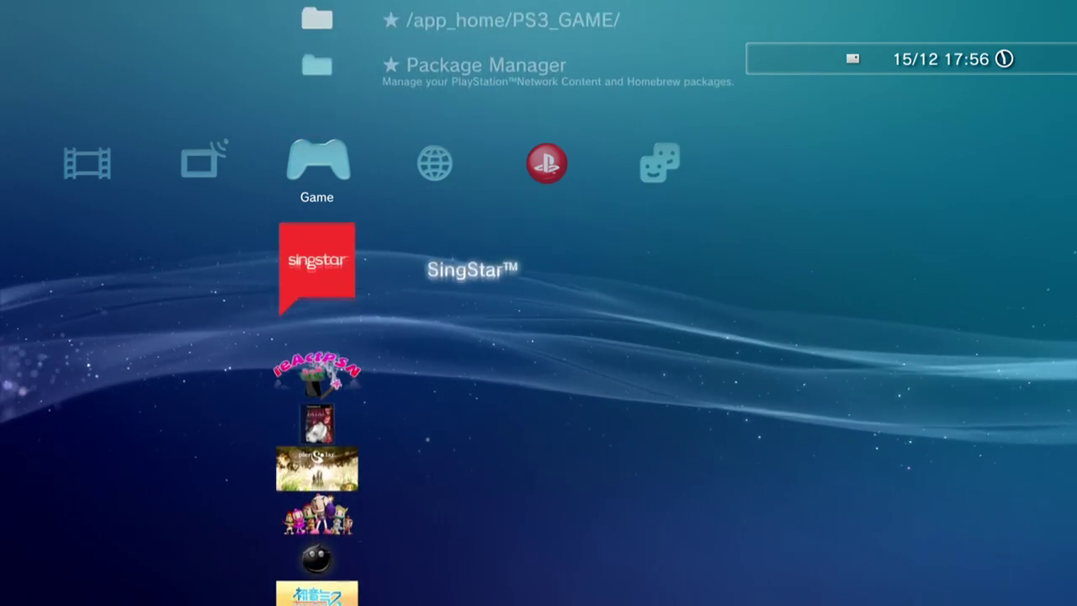
key("Down")
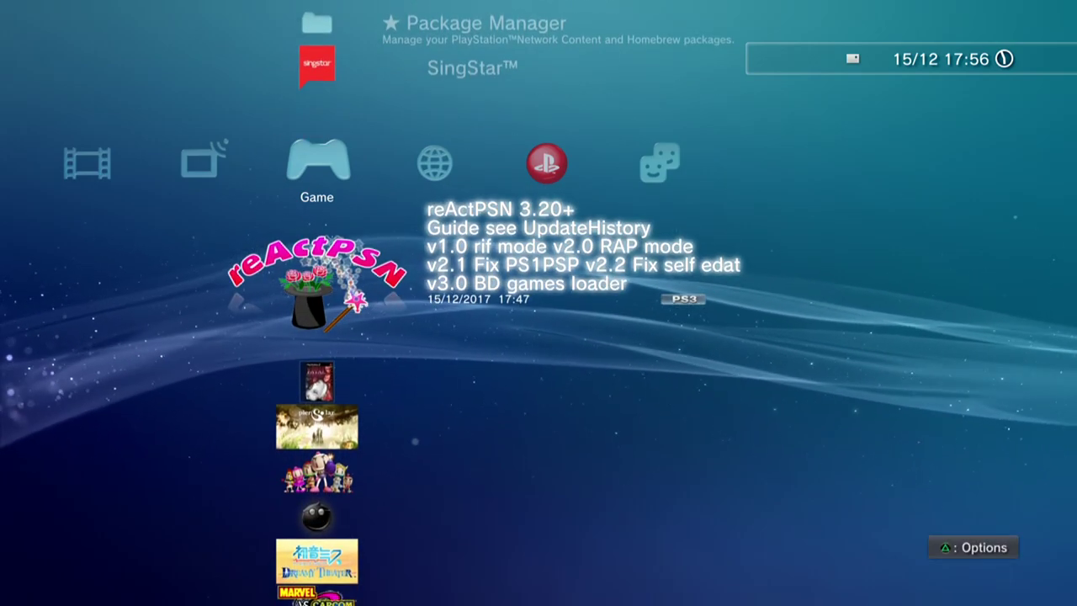